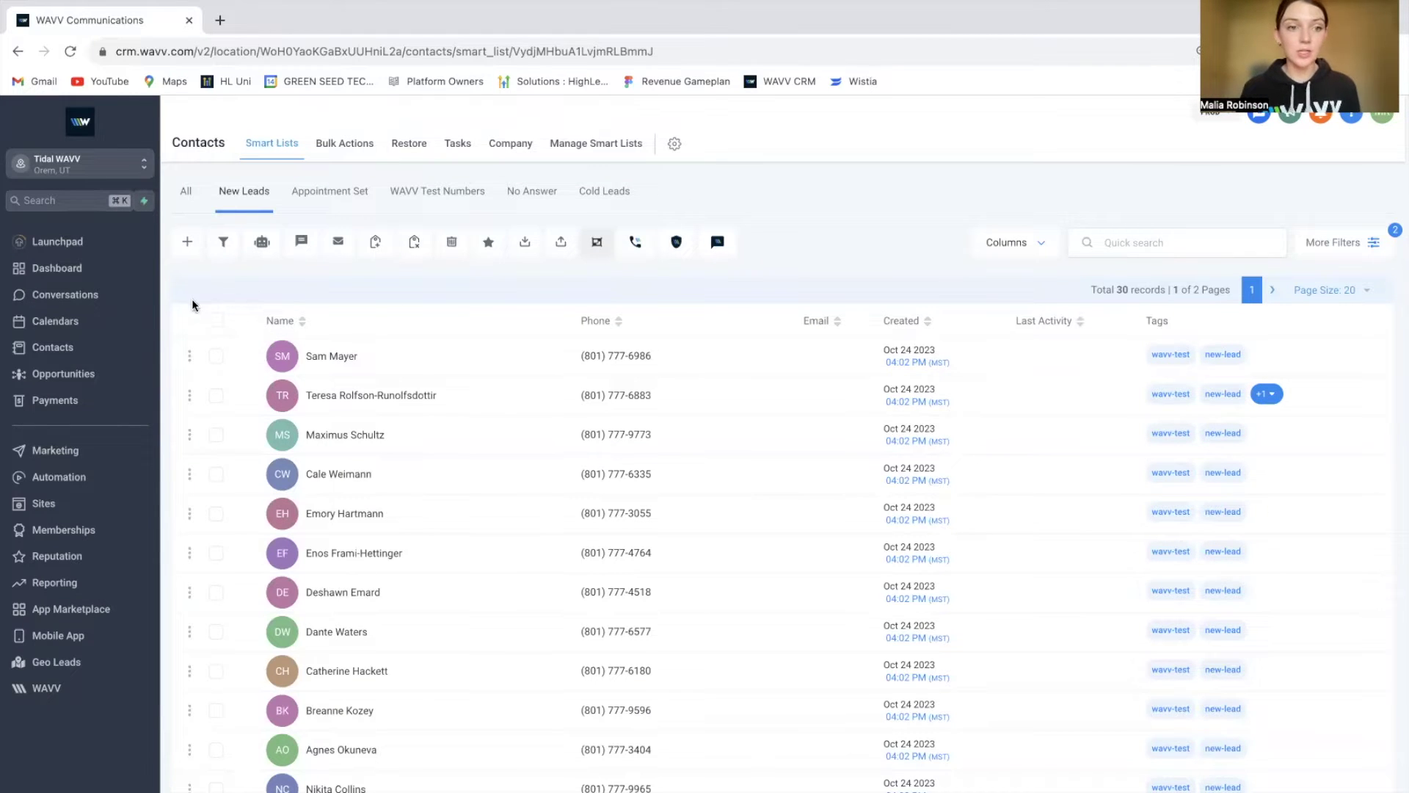
Select all 20 New Leads contacts and start the WAVV dialer using computer audio
left_click(216, 320)
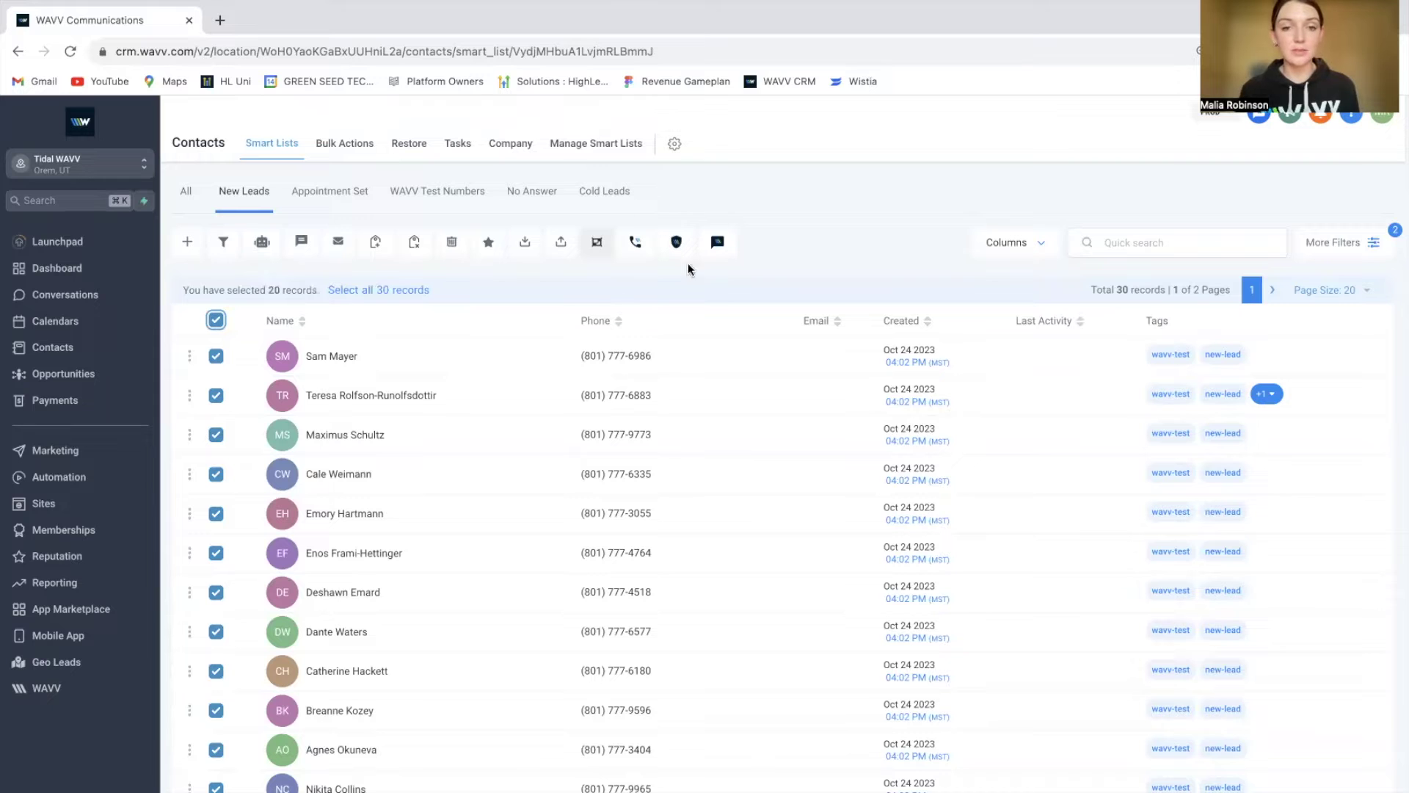
left_click(635, 247)
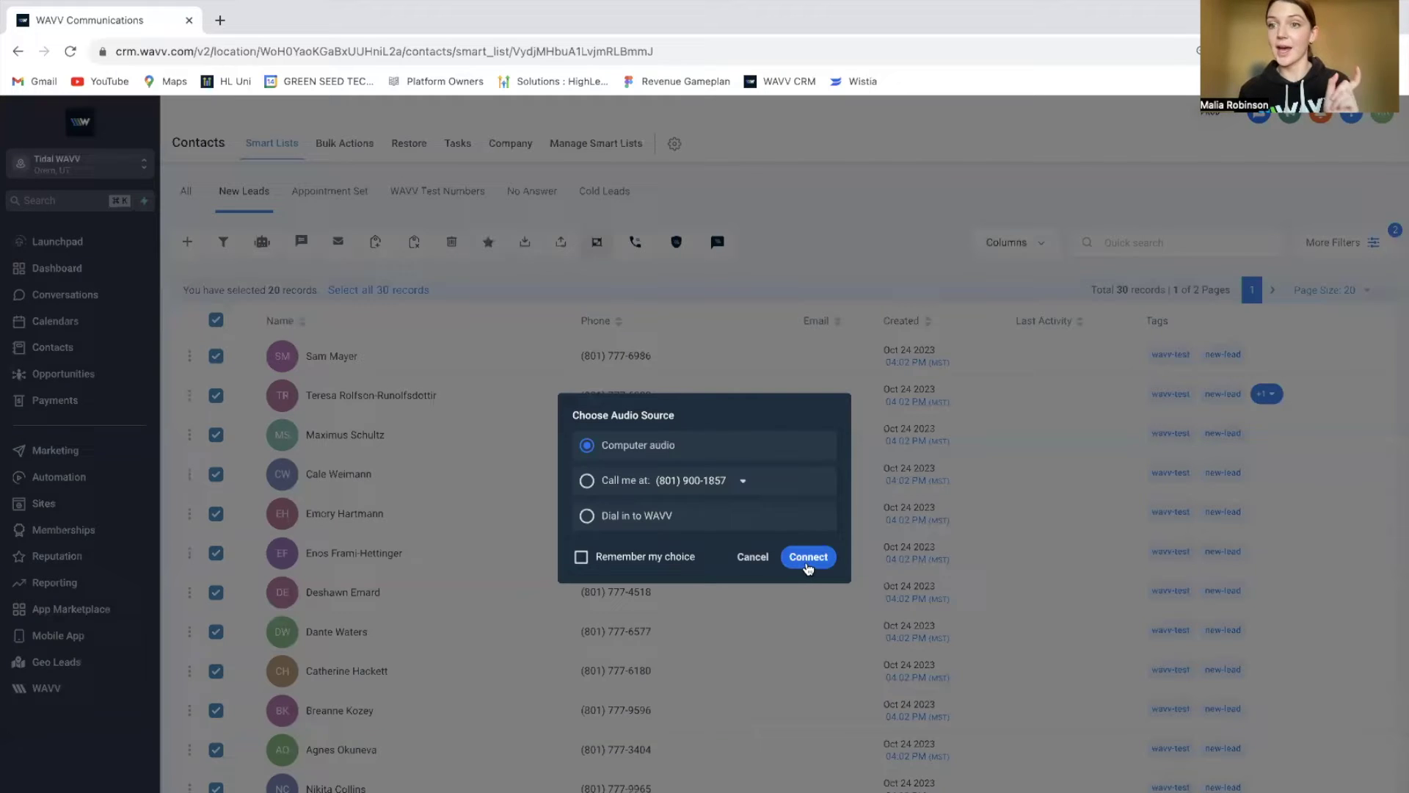
left_click(809, 559)
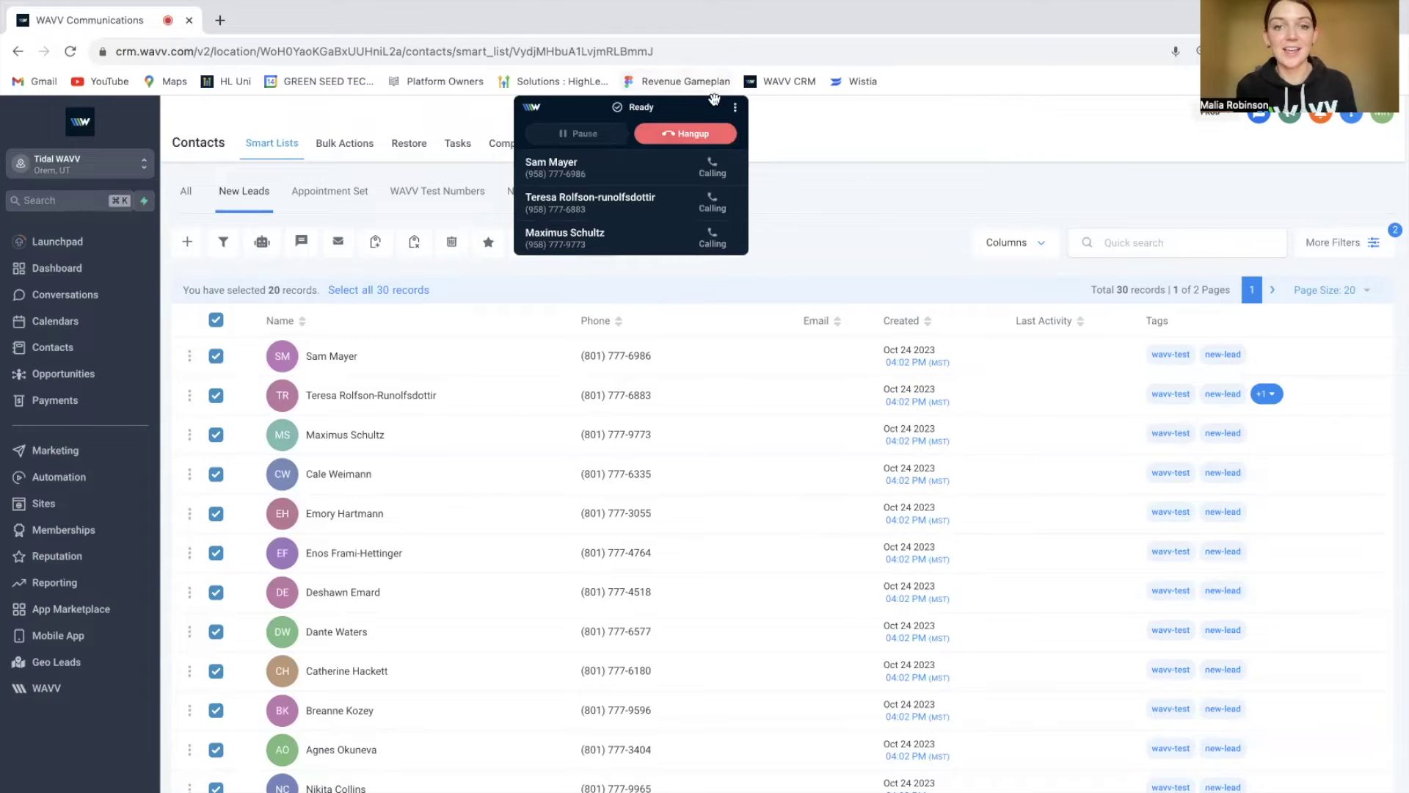
Move the dialer widget aside, then hang up the answered lead's call
left_click_drag(720, 100, 359, 117)
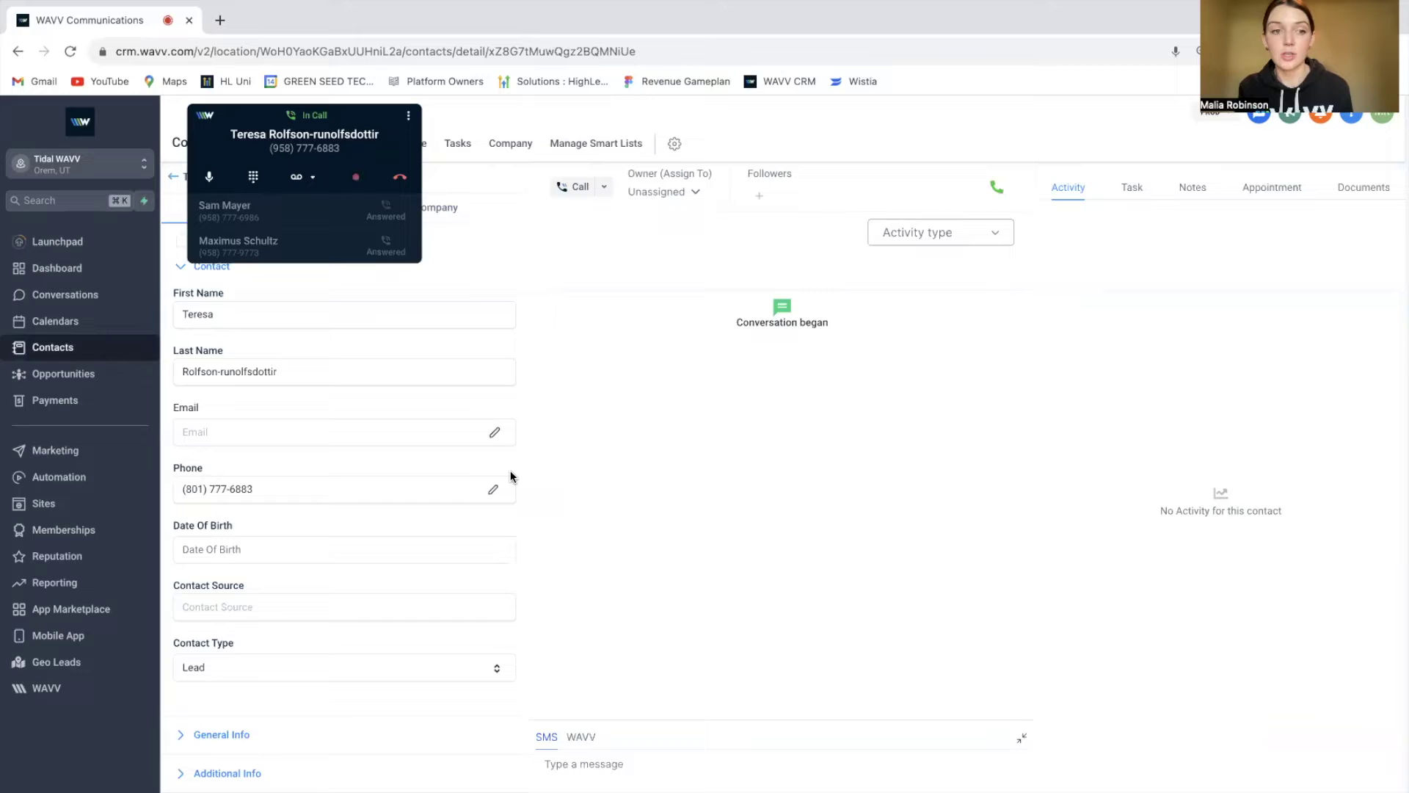
left_click(400, 179)
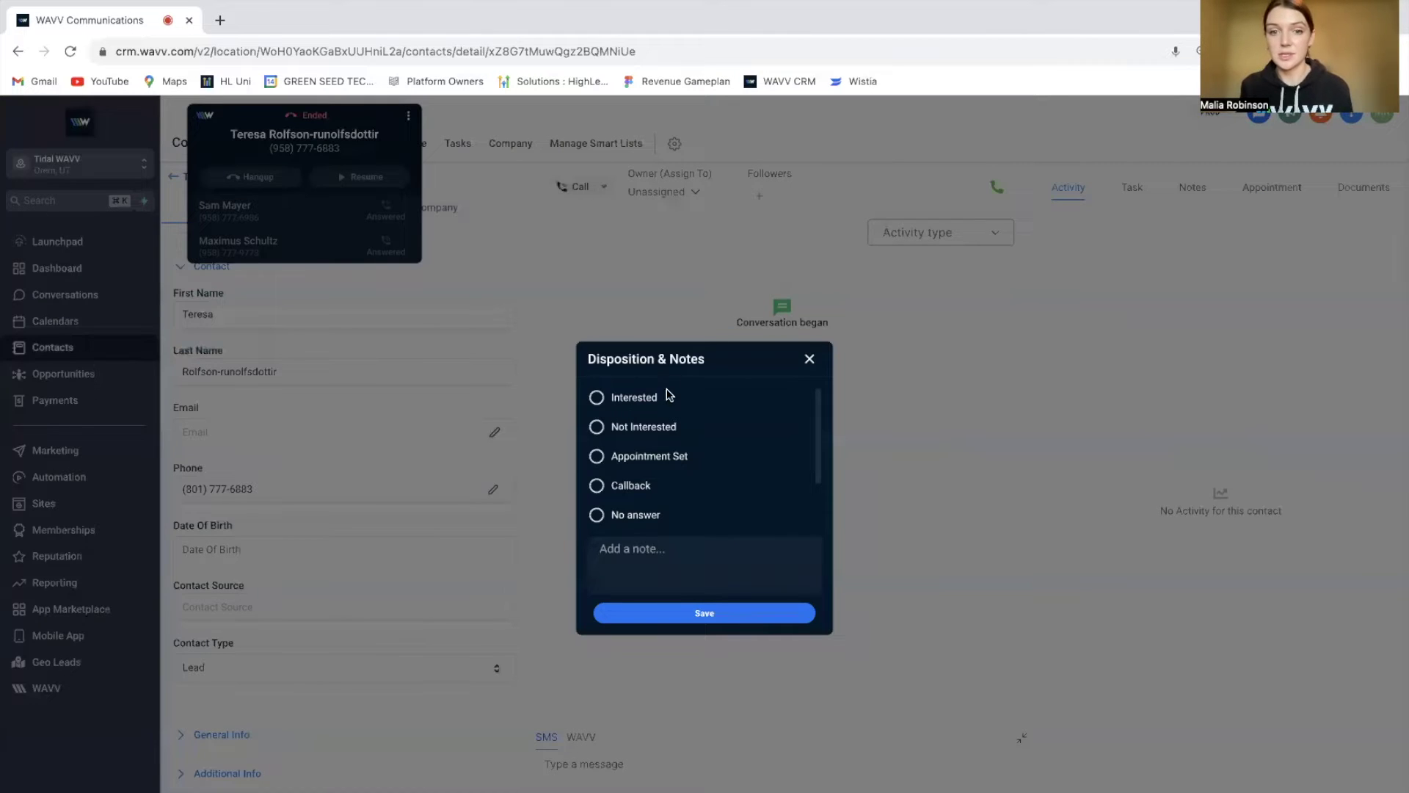
Save the call as Not Interested with the note 'super mean!', then view the contact's Notes
left_click(597, 426)
type("sup")
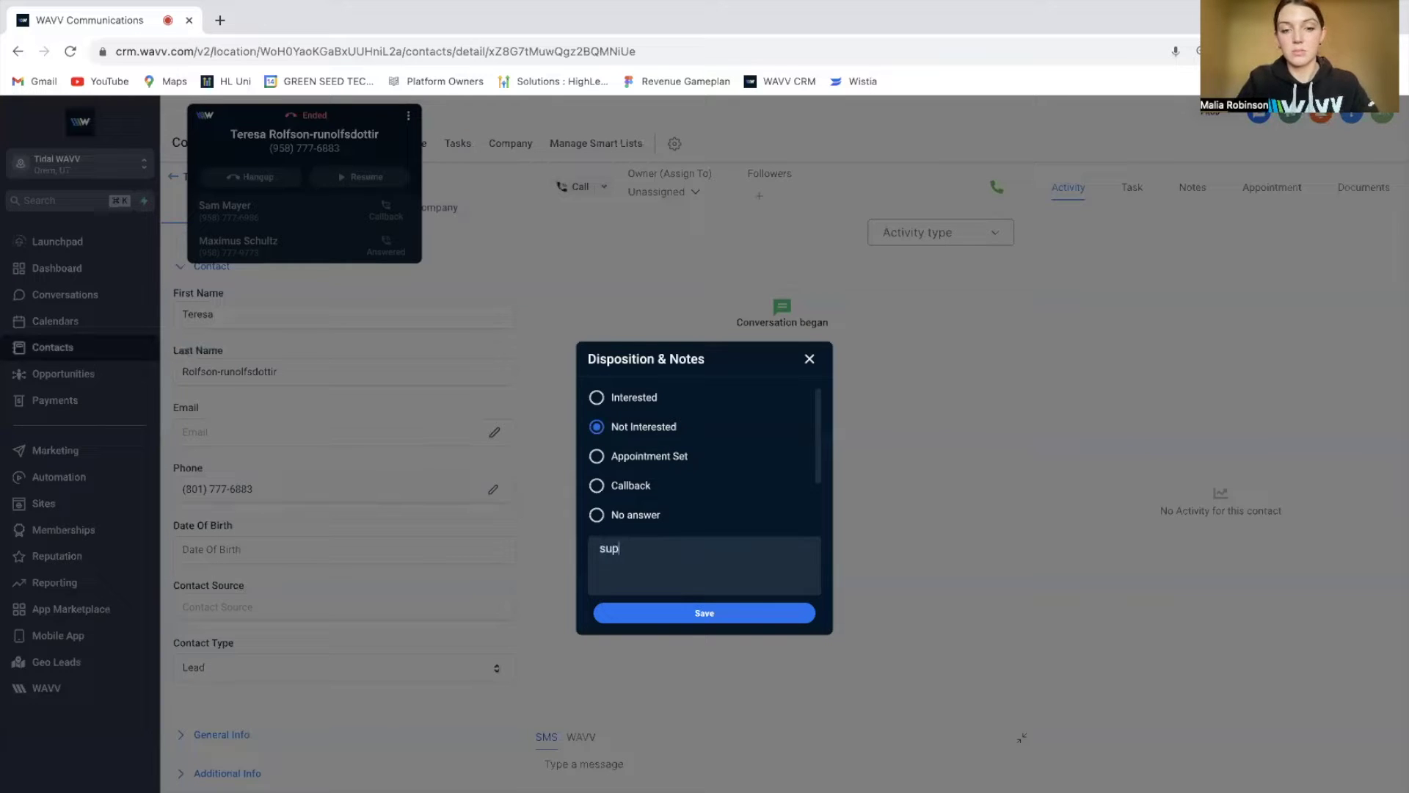
type("er mean!")
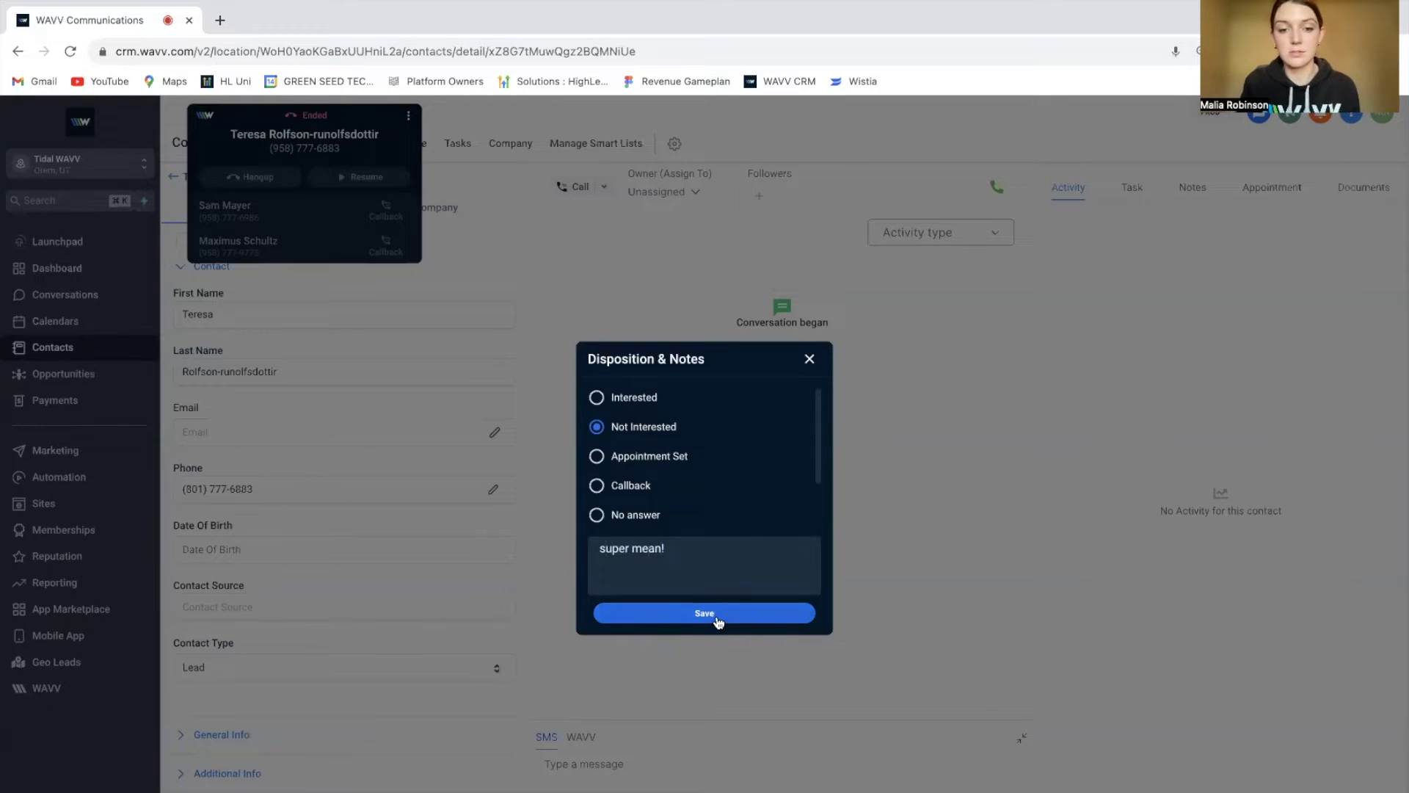
left_click(715, 616)
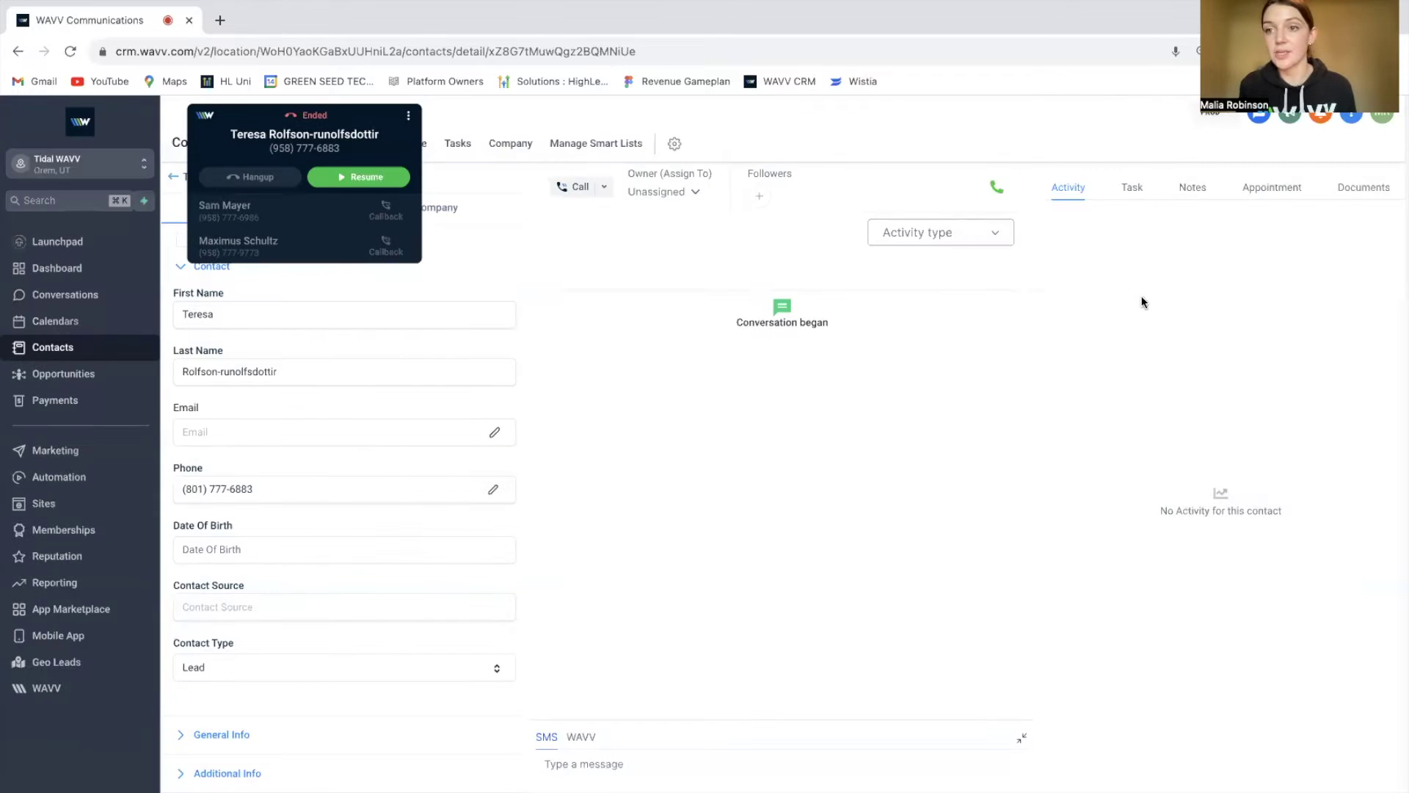
left_click(1191, 188)
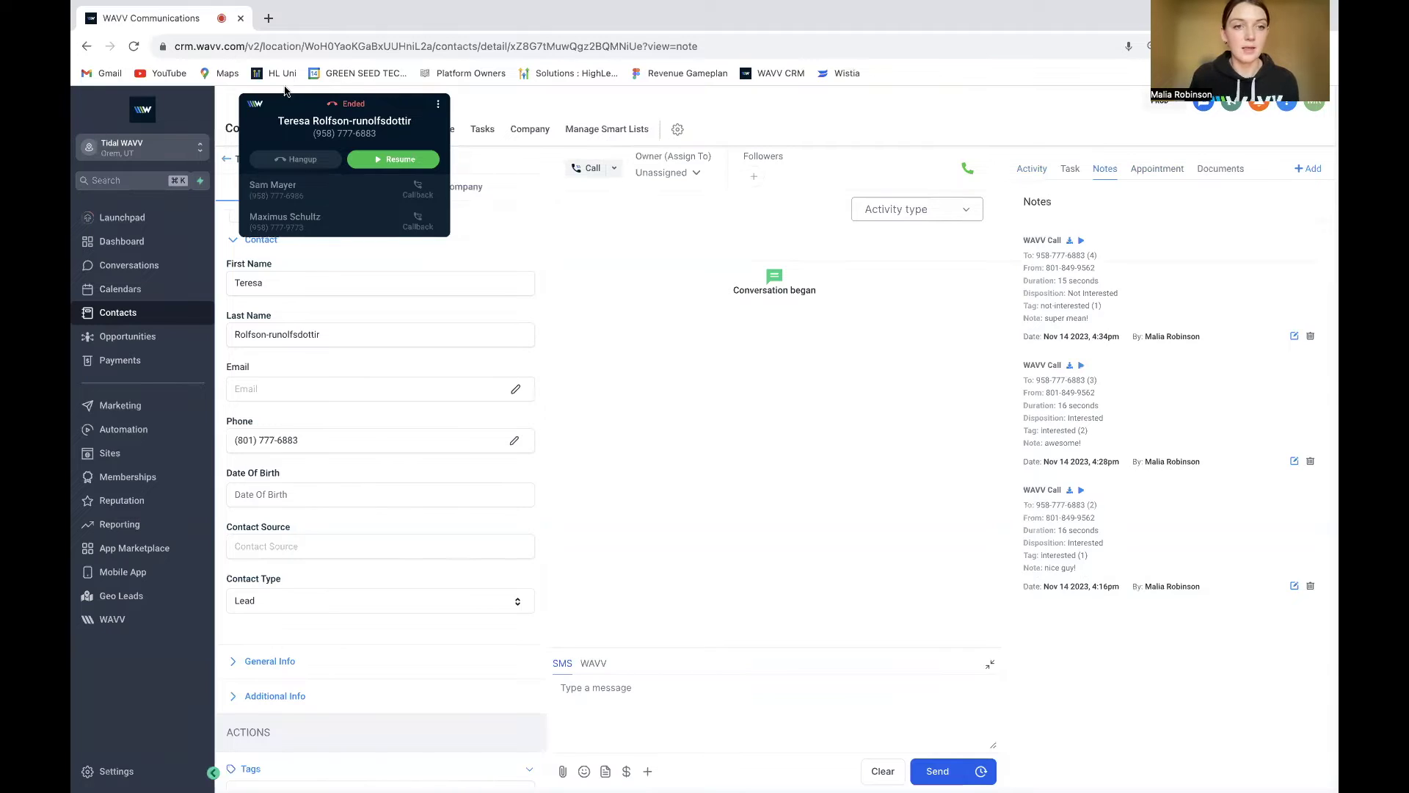
Close the WAVV dialer through its options menu and confirm
left_click_drag(395, 100, 716, 92)
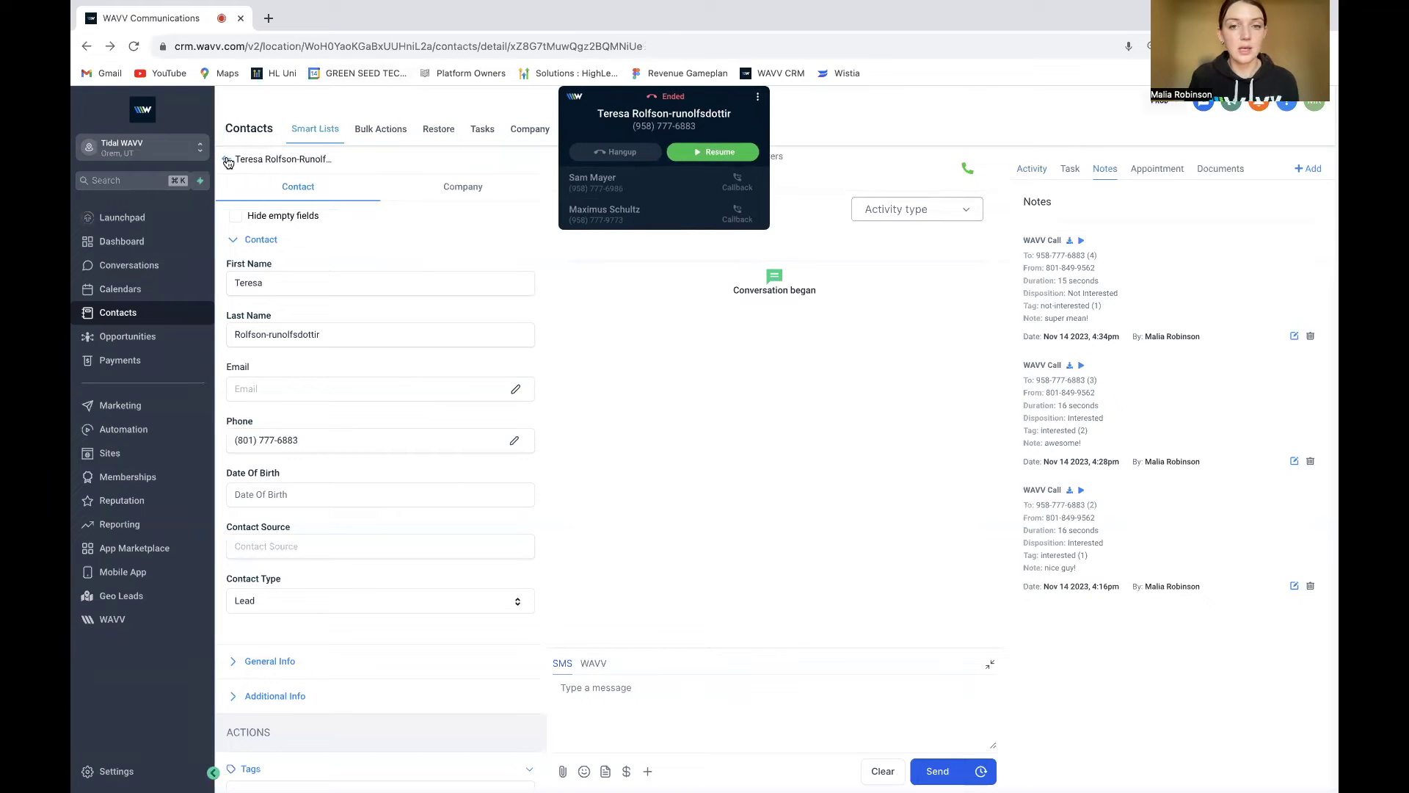
left_click(758, 96)
left_click(710, 140)
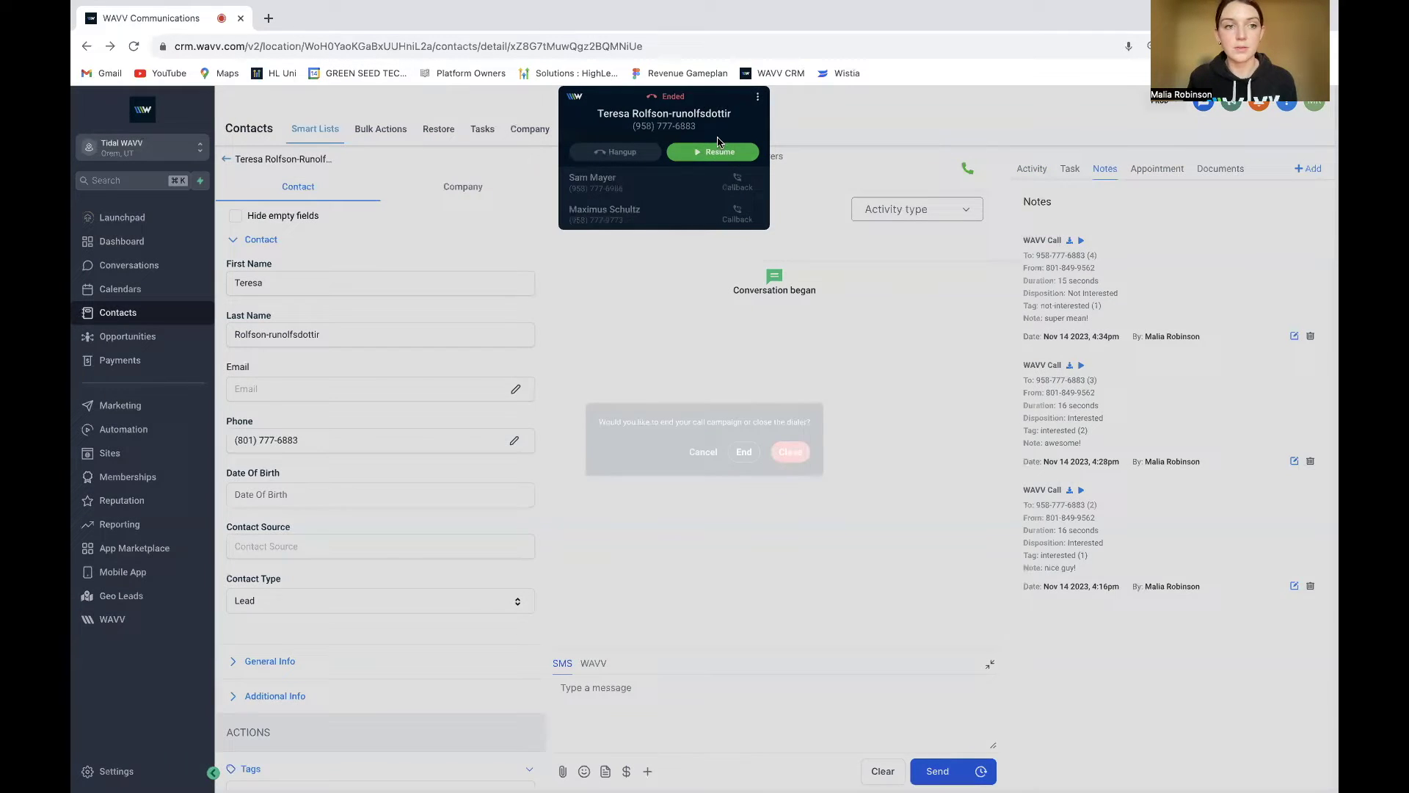
left_click(791, 451)
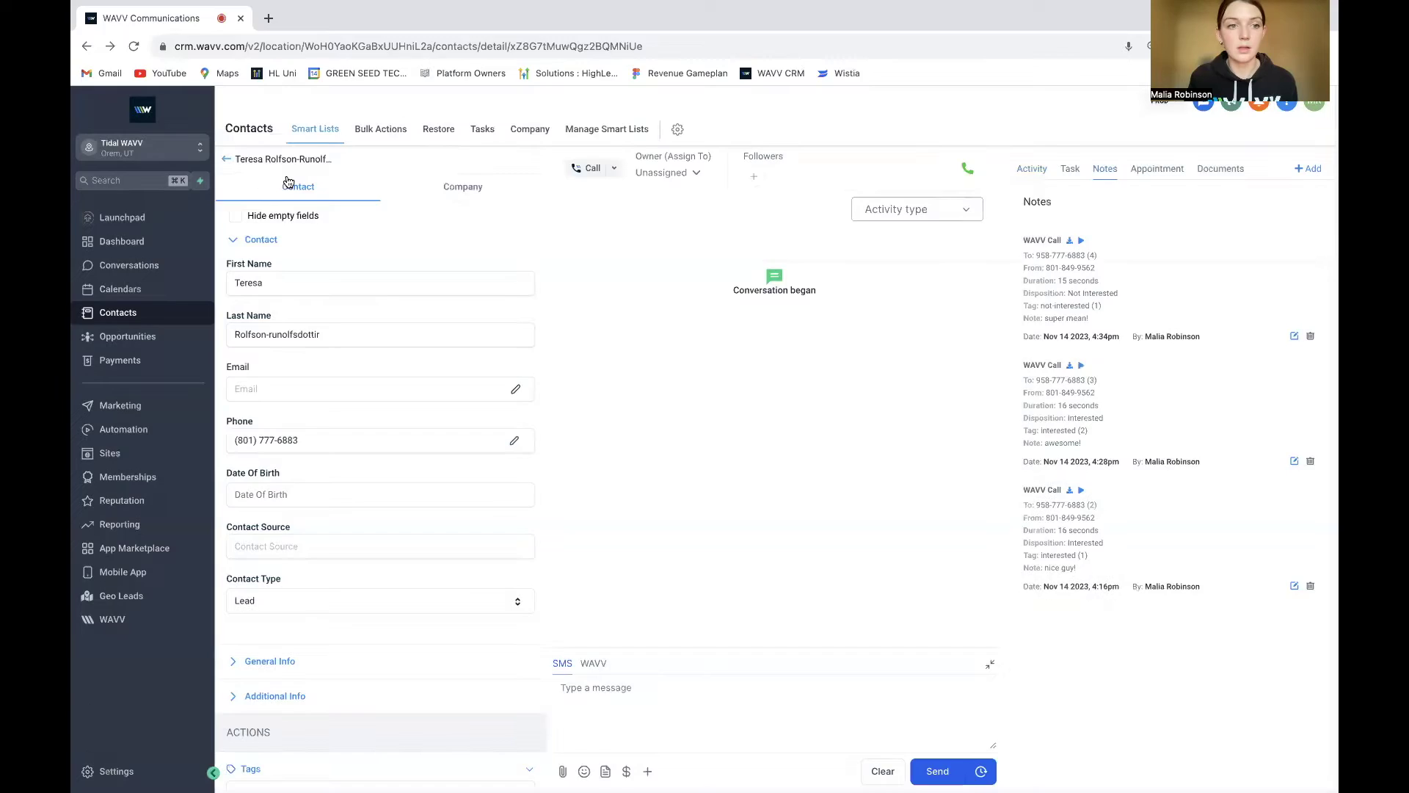
Return to the New Leads list and check the called contact's interested and not-interested tags
left_click(227, 161)
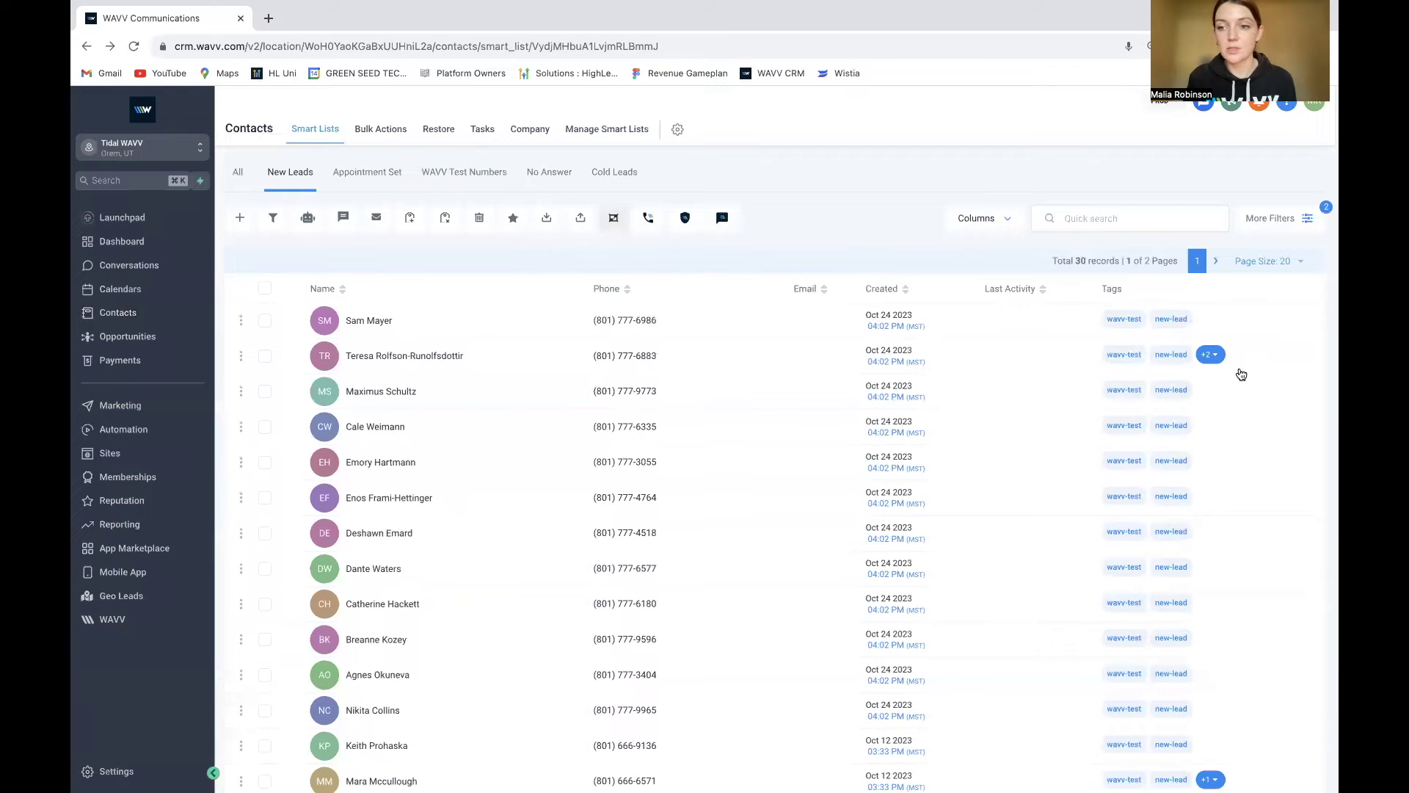
left_click(1211, 356)
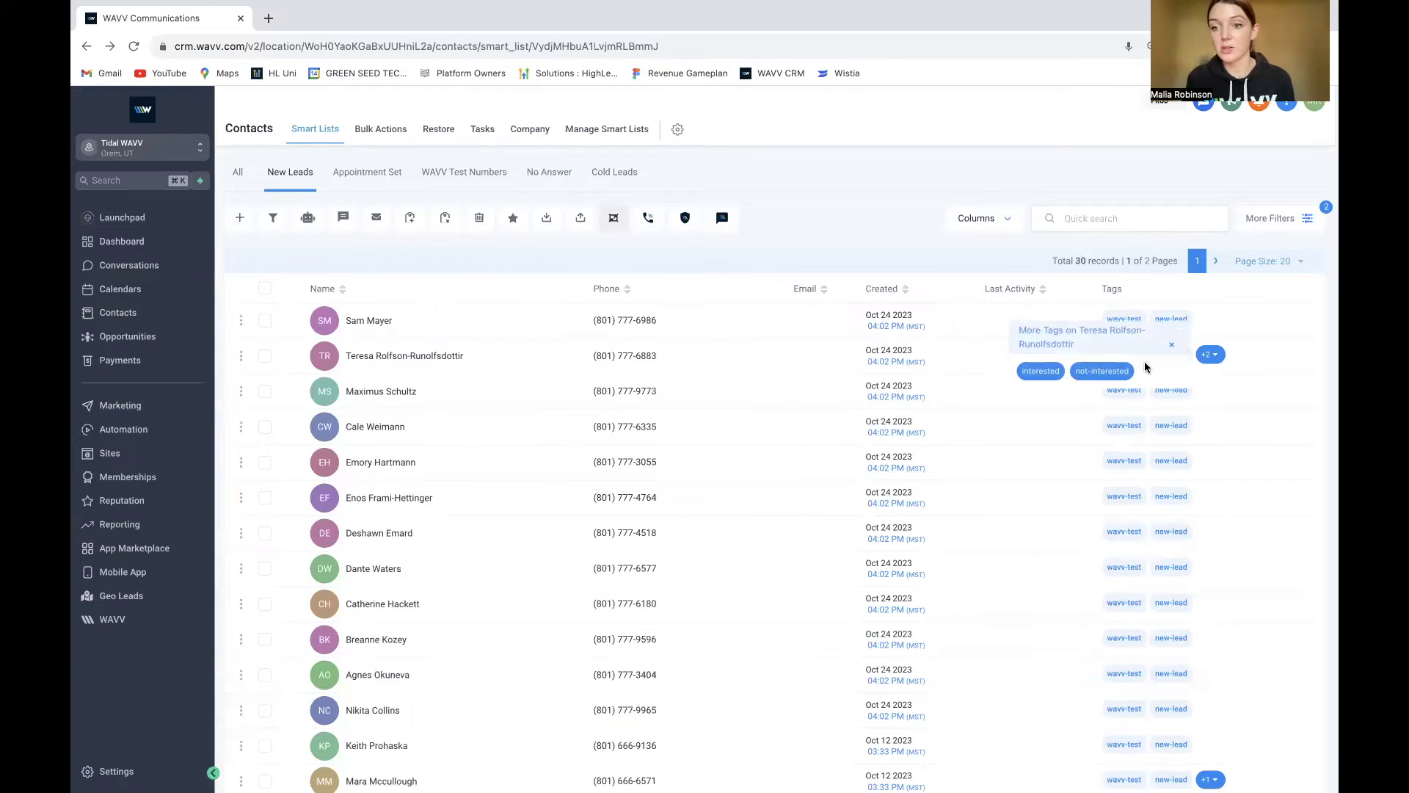
left_click(1213, 358)
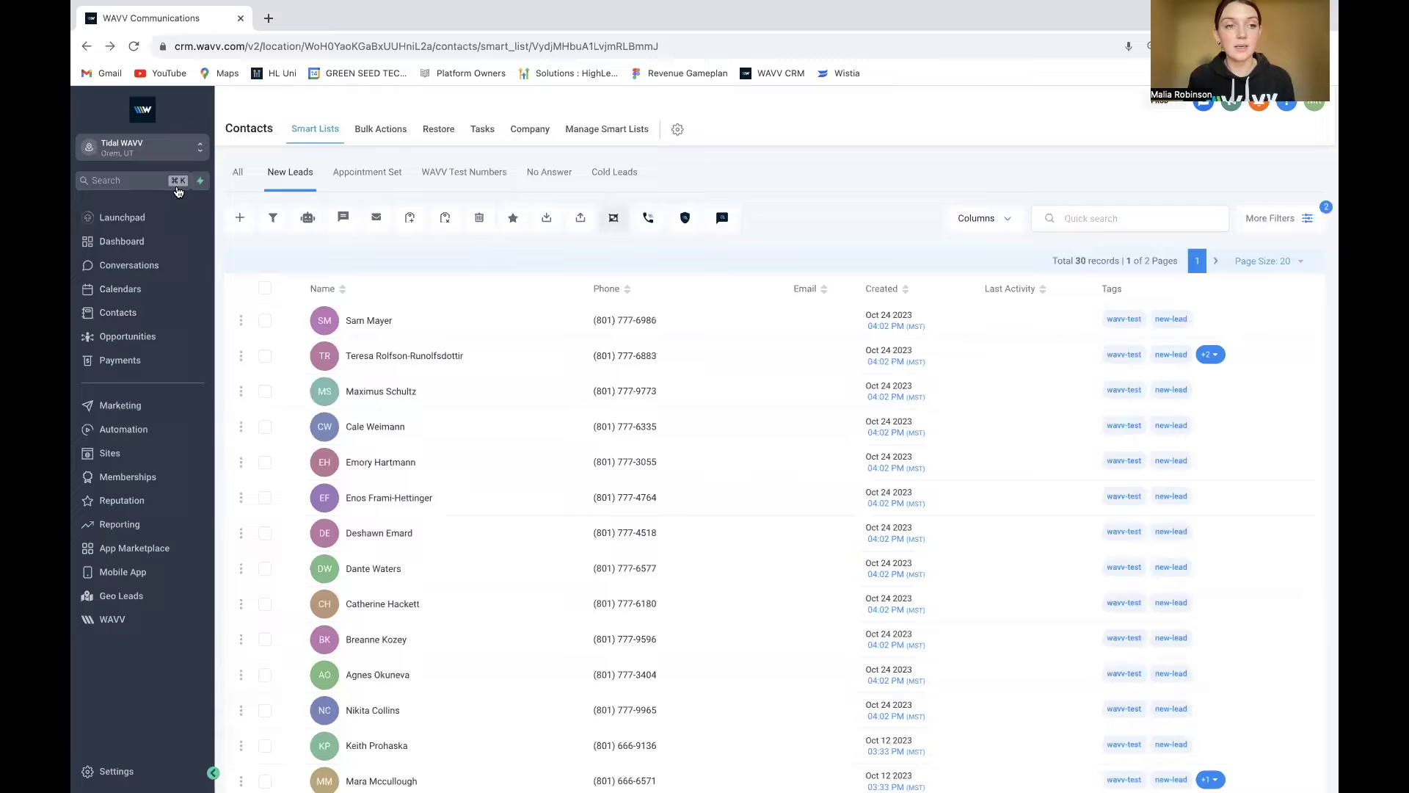
left_click(177, 187)
key("Escape")
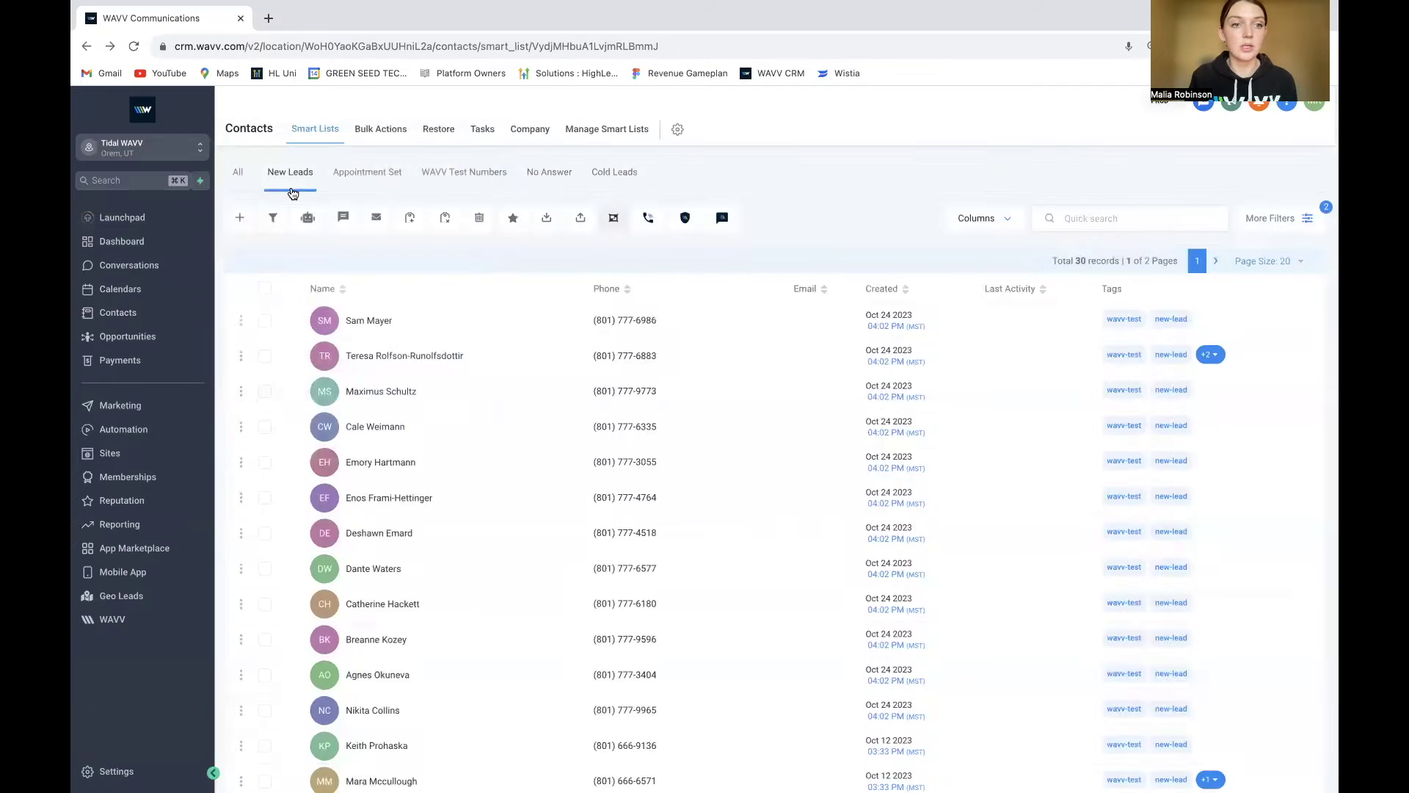
Open WAVV admin location settings and scroll through the Call Dispositions and their mapped tags
left_click(136, 613)
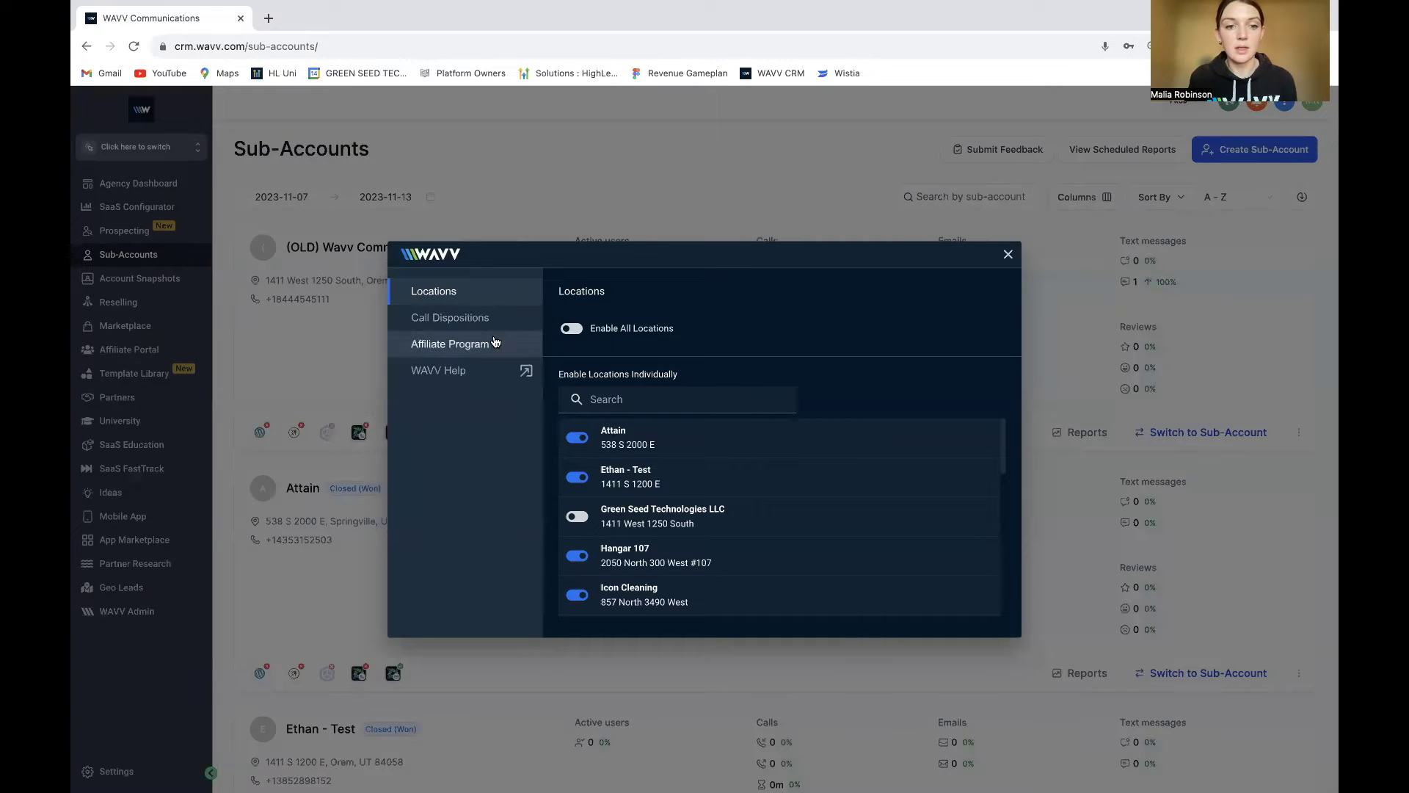
left_click(482, 317)
scroll(648, 482, "down", 1)
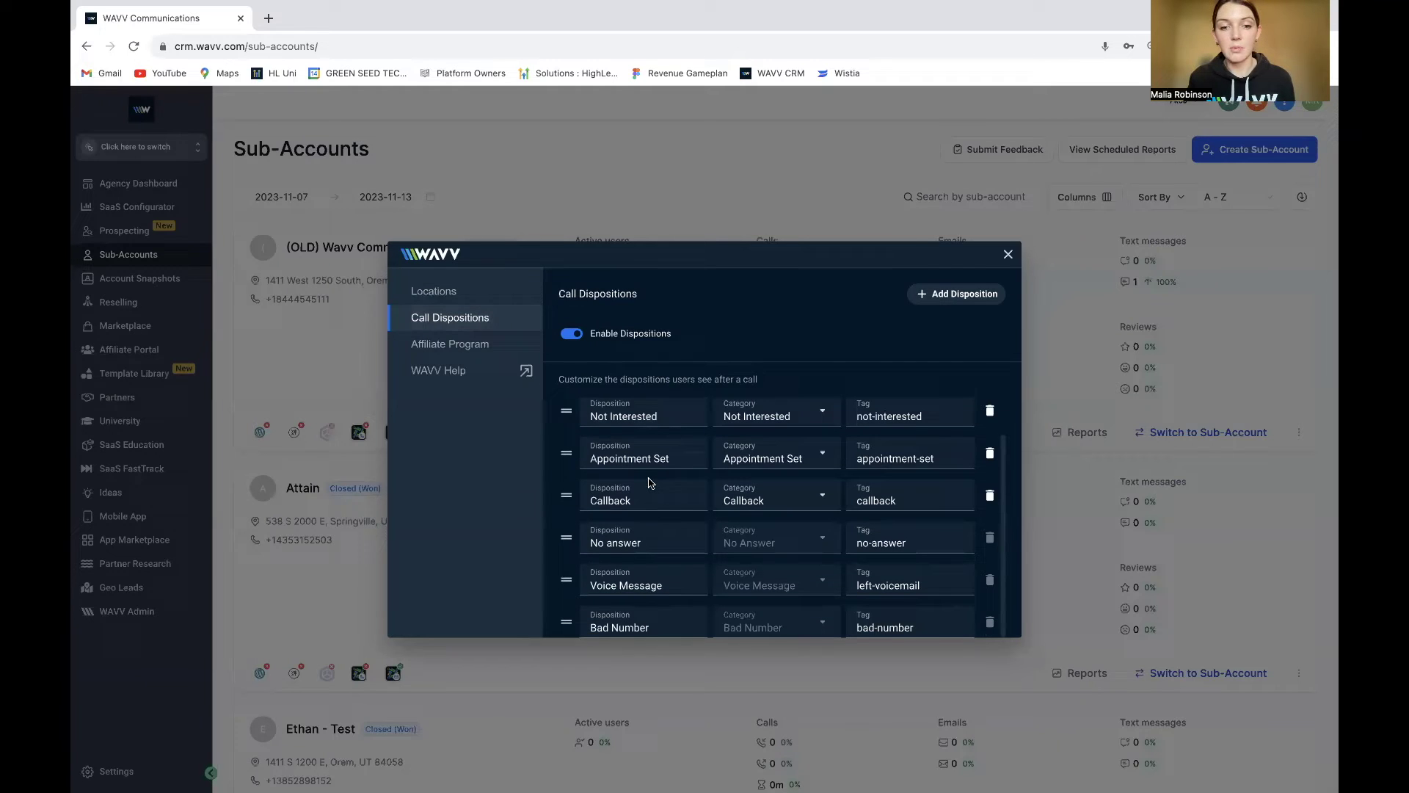
scroll(646, 587, "up", 1)
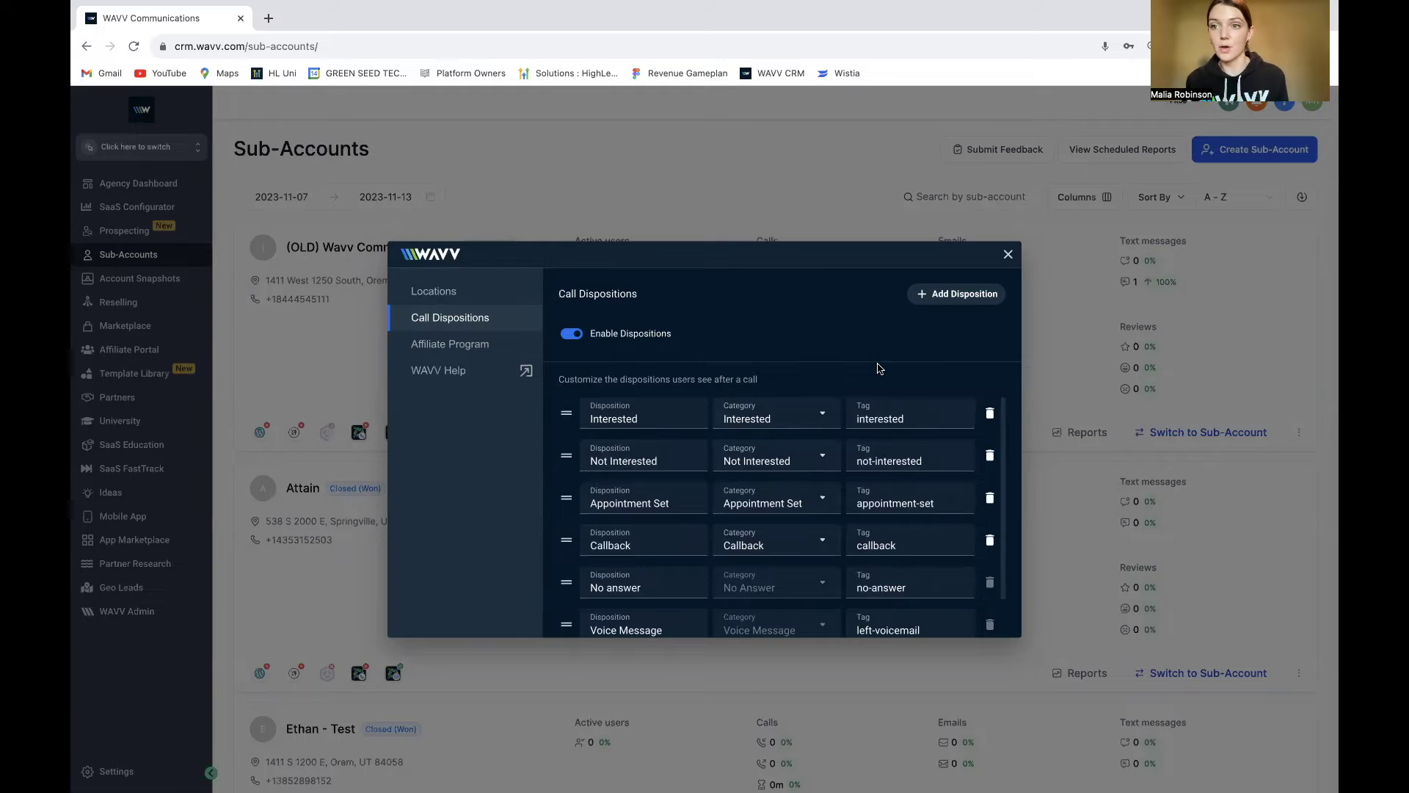
Close the WAVV settings window and switch into the Tidal WAVV sub-account
left_click(1008, 254)
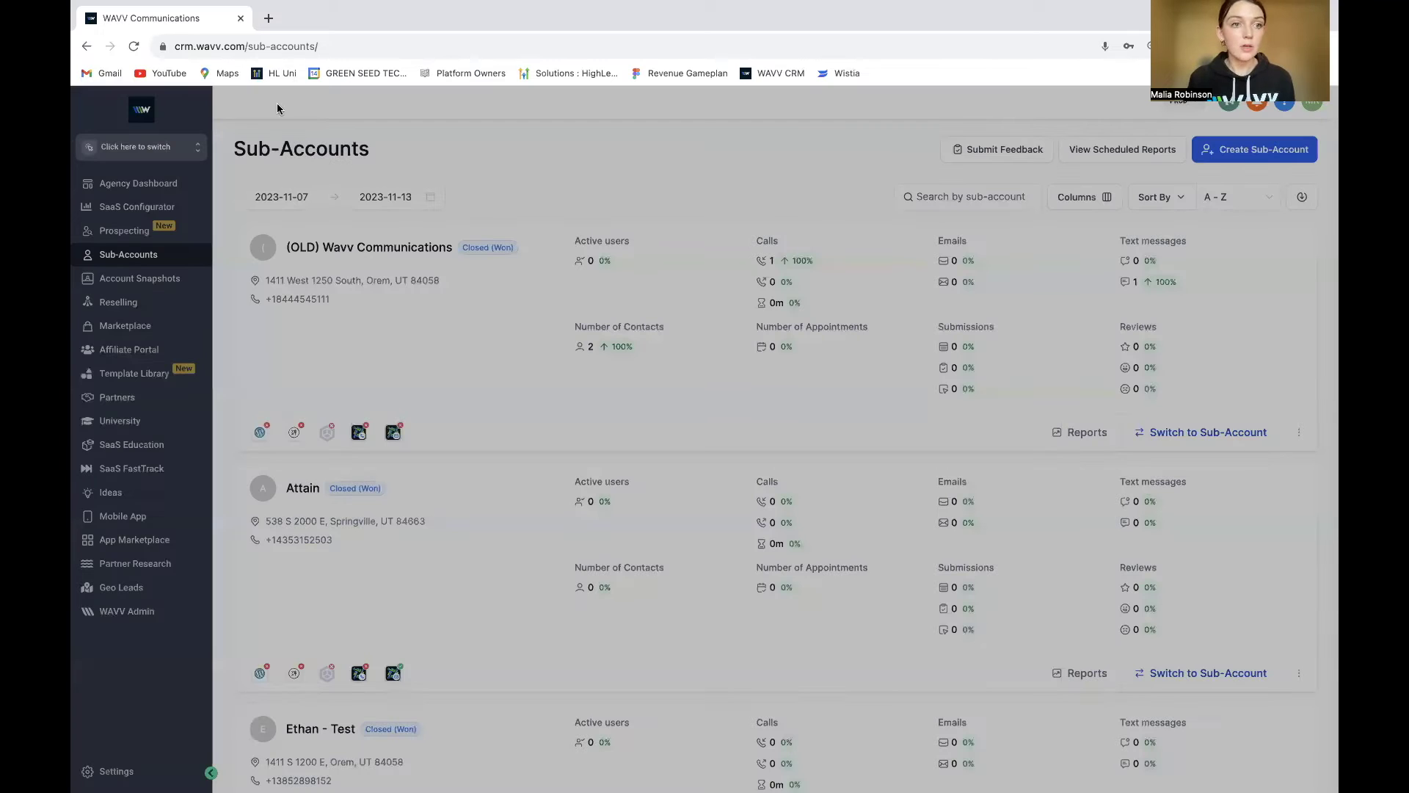
left_click(196, 146)
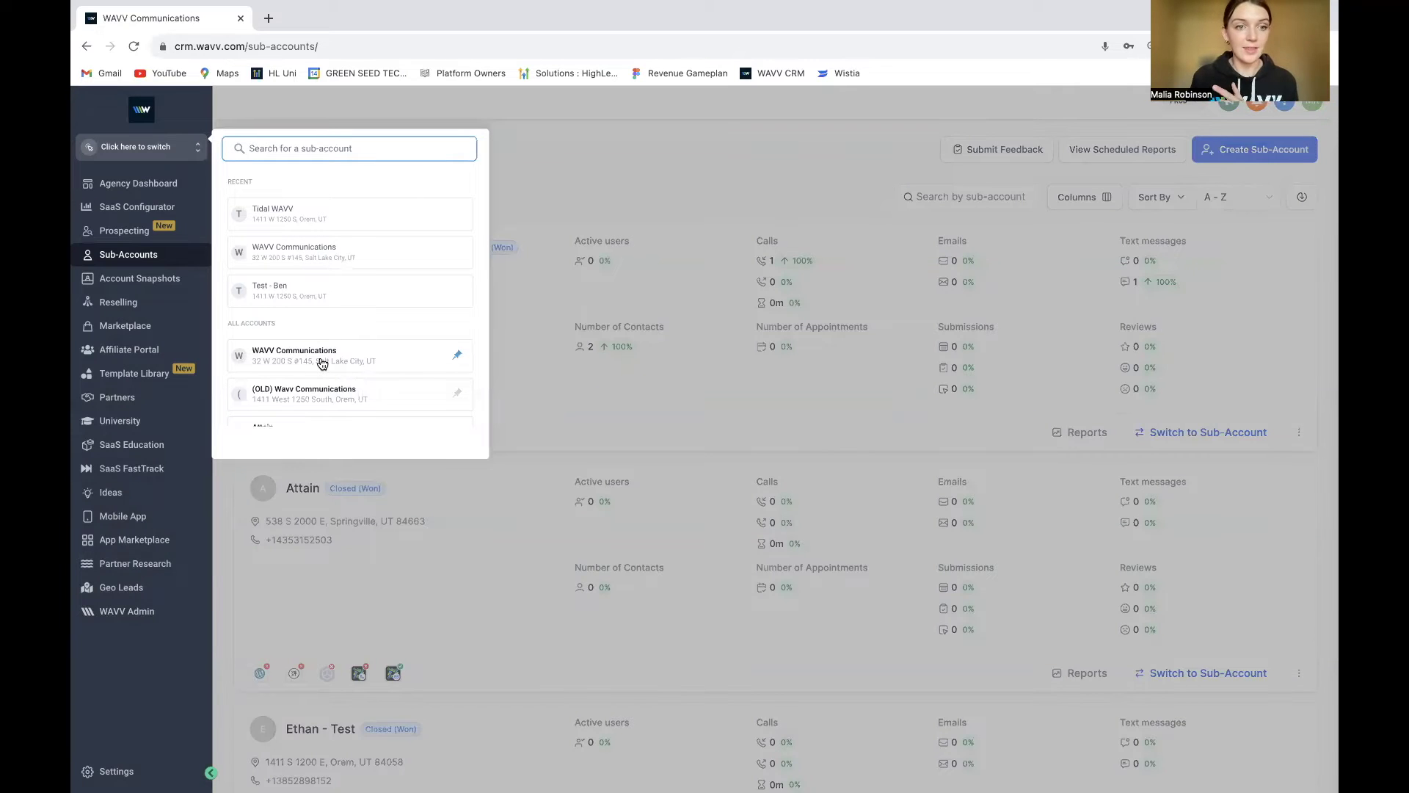
left_click(307, 211)
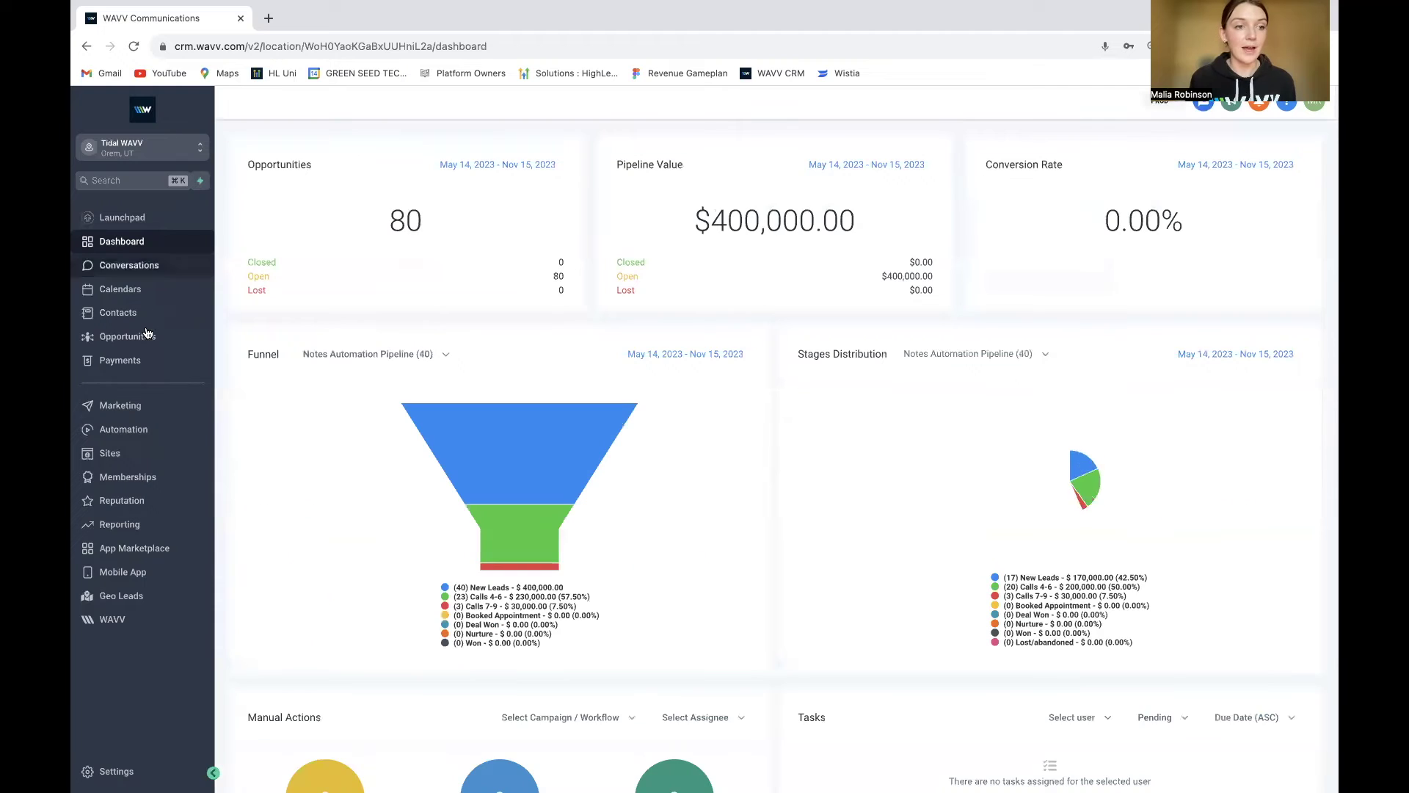
Open Tidal WAVV's contacts, dismiss the card reminder, and view the Ride the WAVV pipeline
left_click(132, 314)
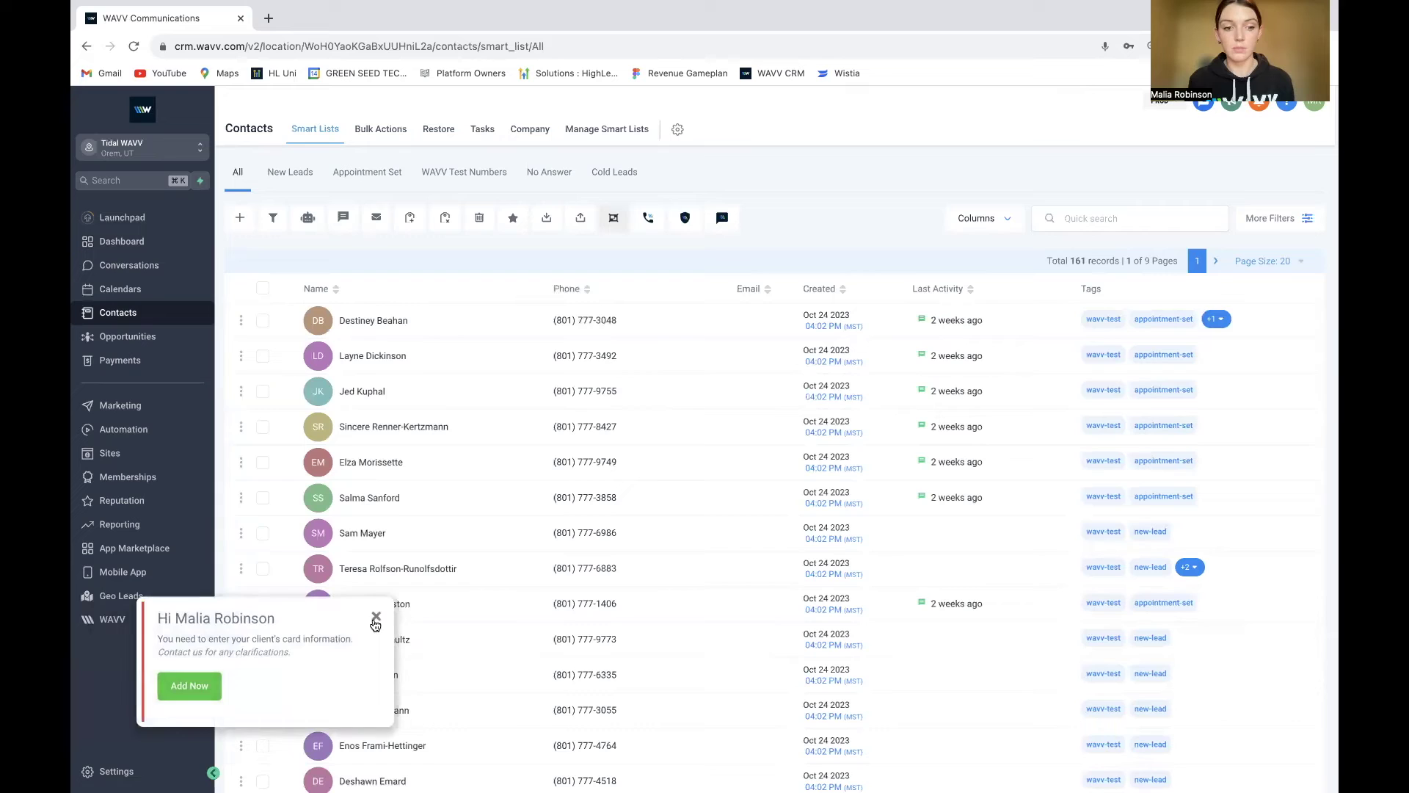
left_click(375, 617)
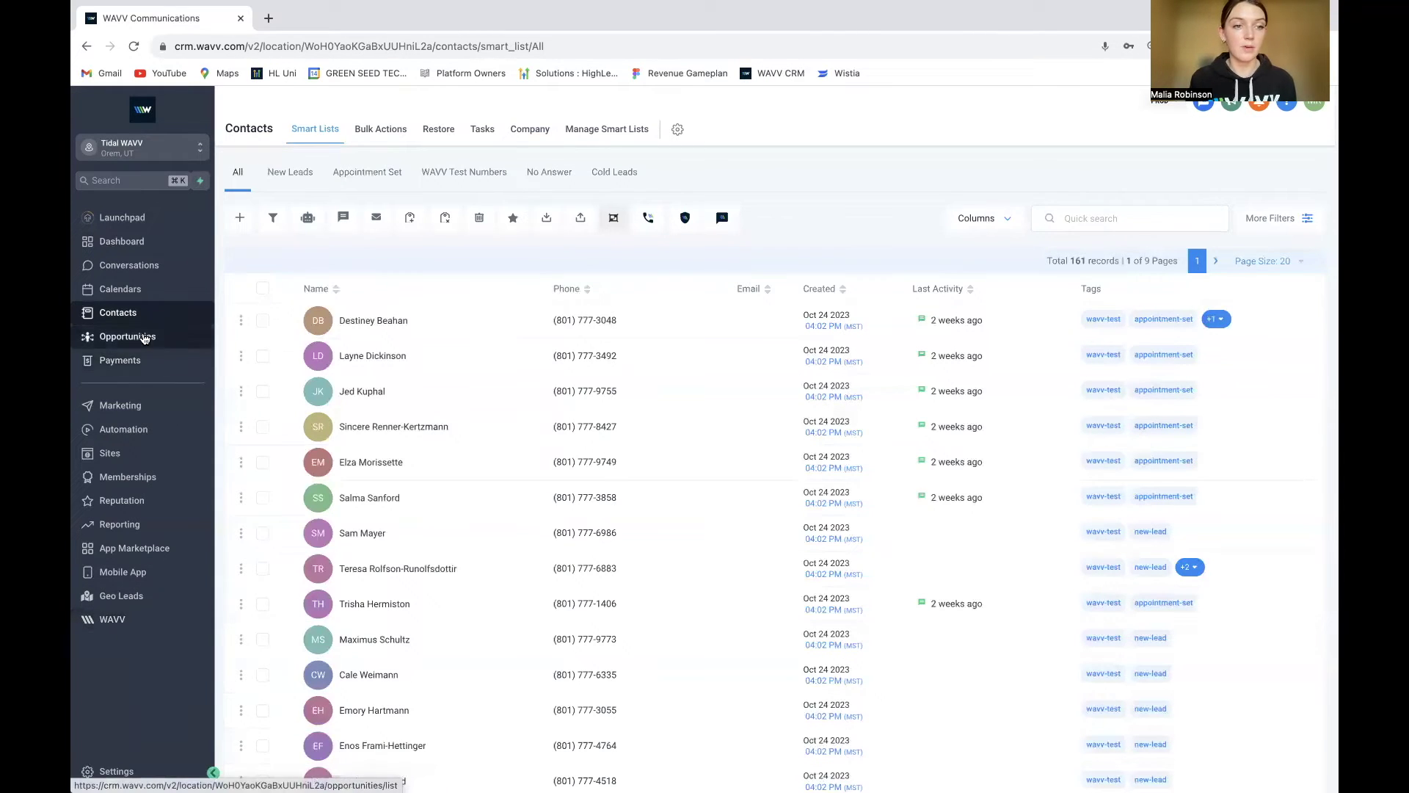
left_click(149, 337)
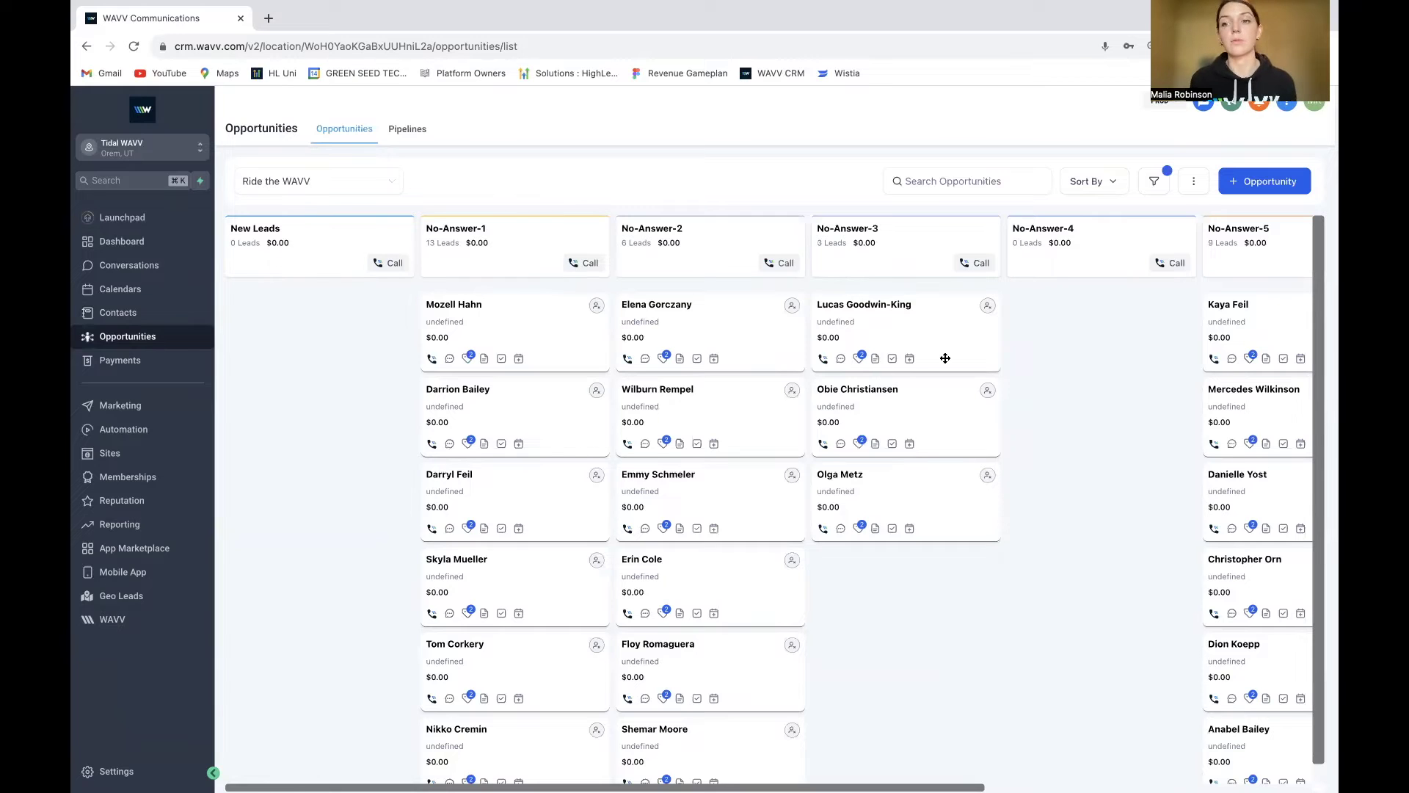
left_click(179, 158)
Back in agency view, find the app.wavv.com/ghl.js script under Company settings' Custom Javascript
left_click(261, 183)
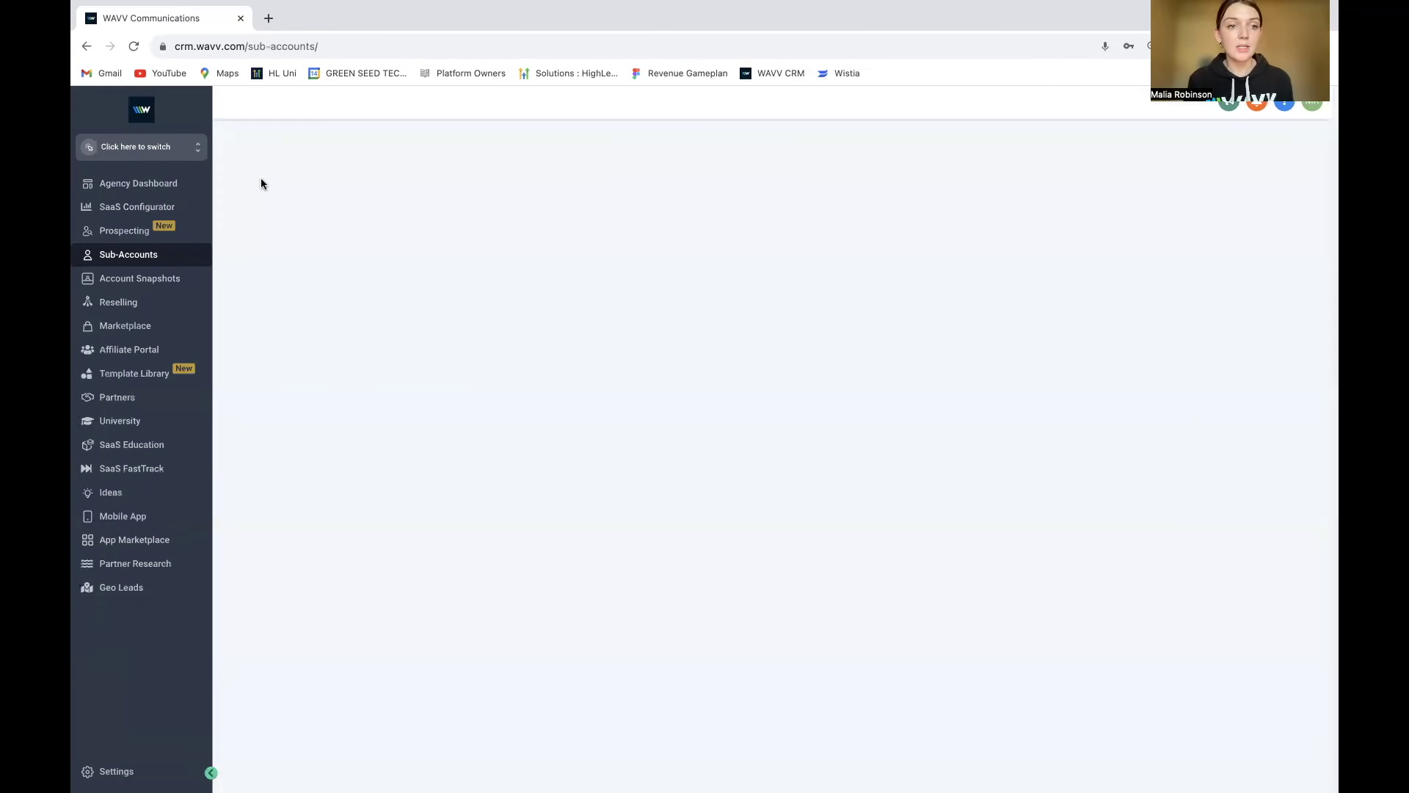
left_click(109, 771)
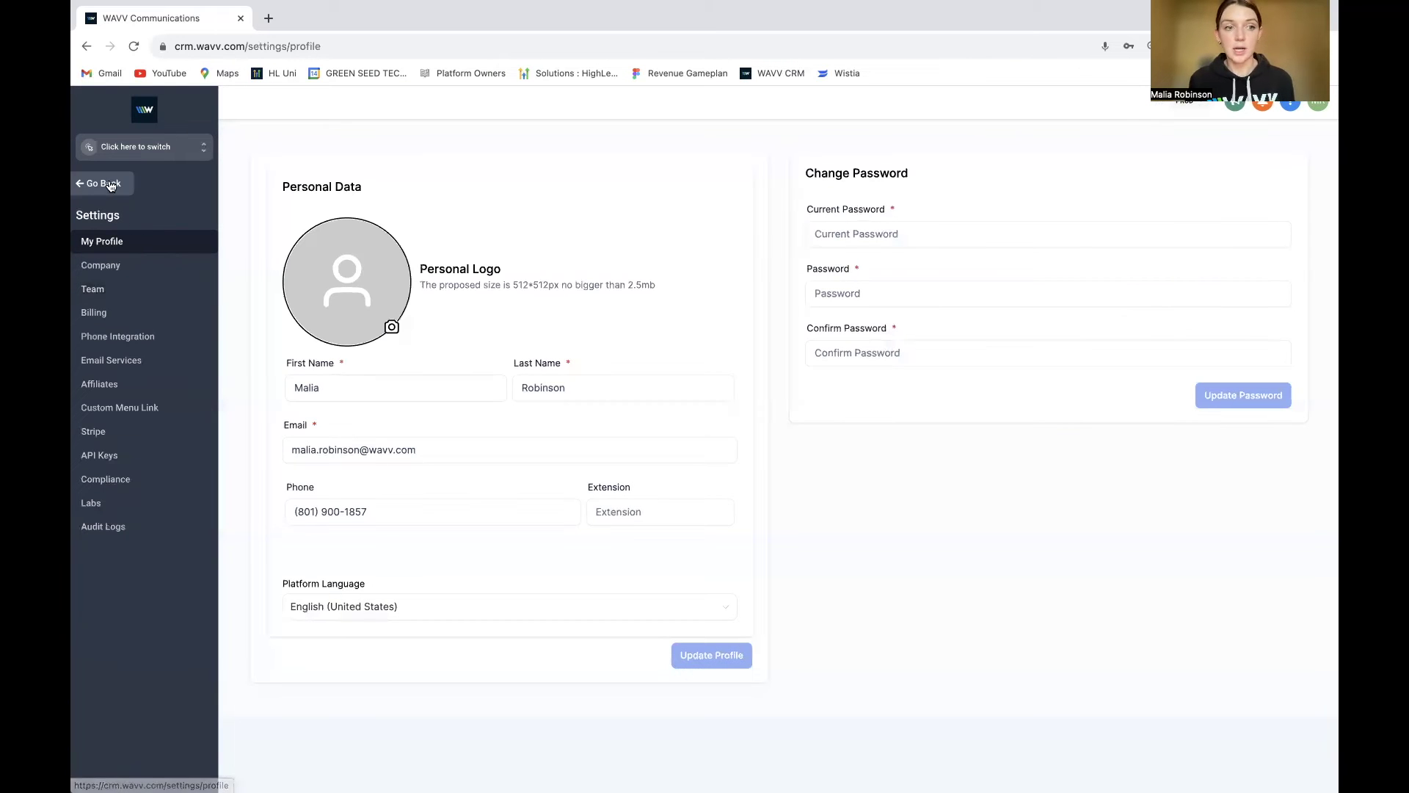
left_click(103, 265)
scroll(449, 431, "down", 4)
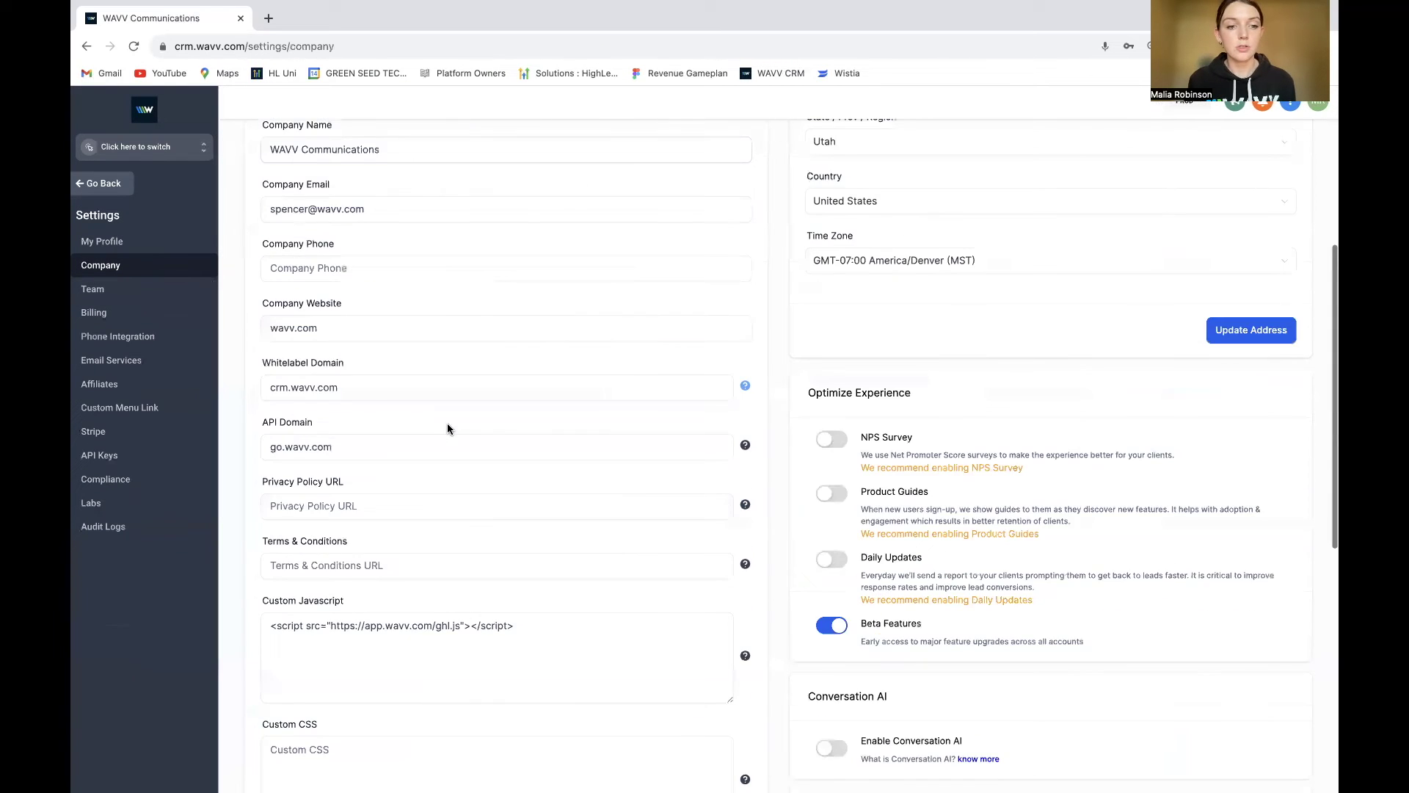
scroll(447, 429, "down", 4)
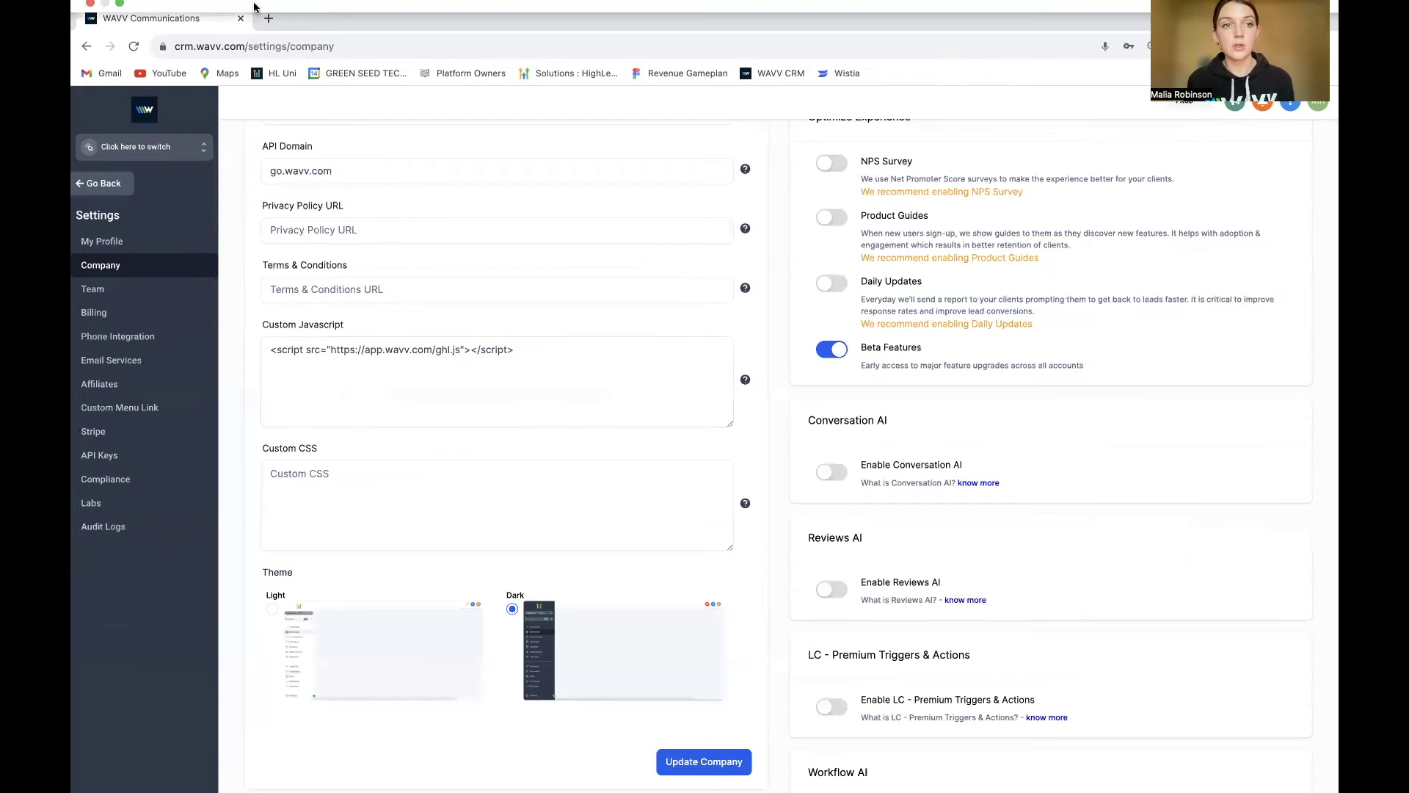
left_click(269, 38)
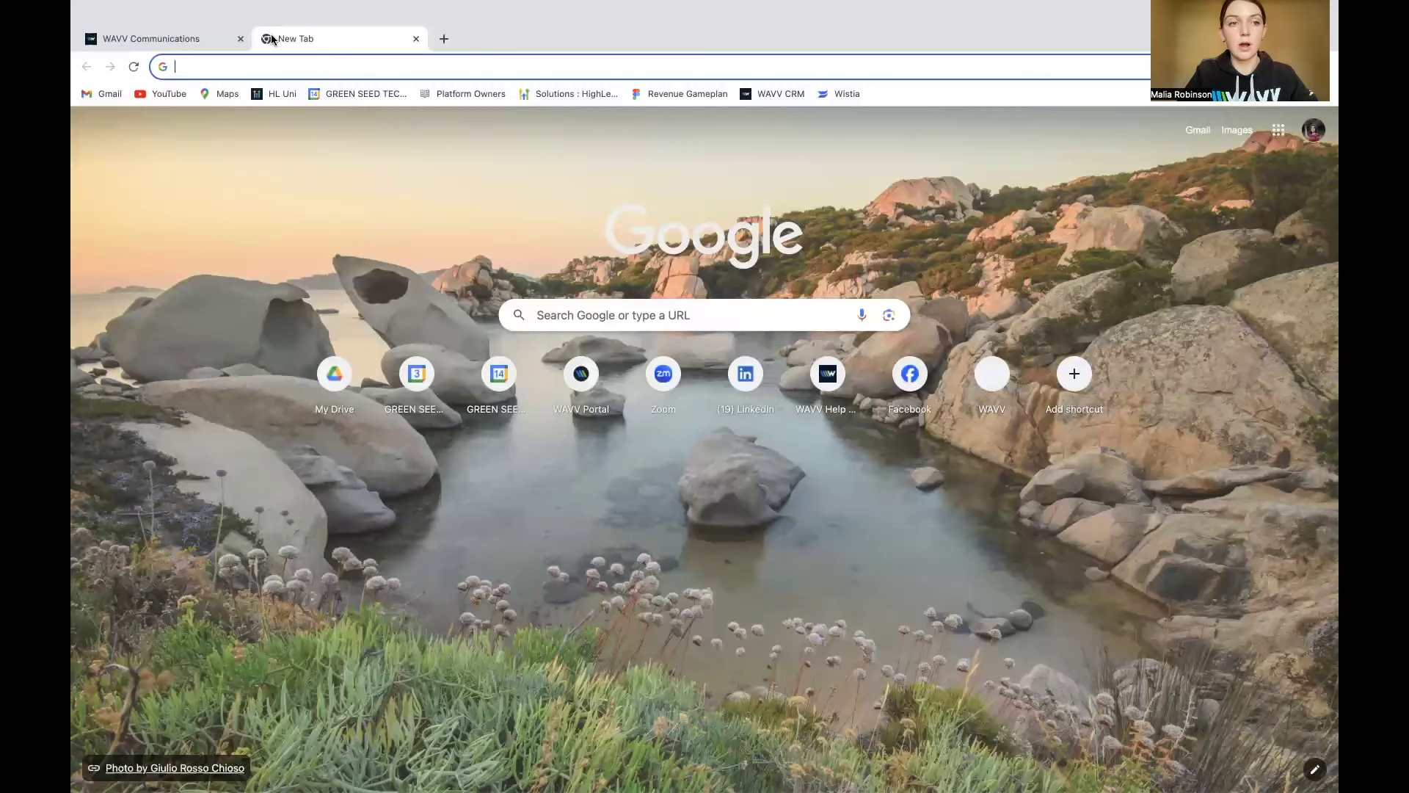
Load ghl.wavv.com and its Add WAVV to HighLevel guide, then return to Company settings
type("ghl.wavv.com")
key("Return")
left_click(914, 392)
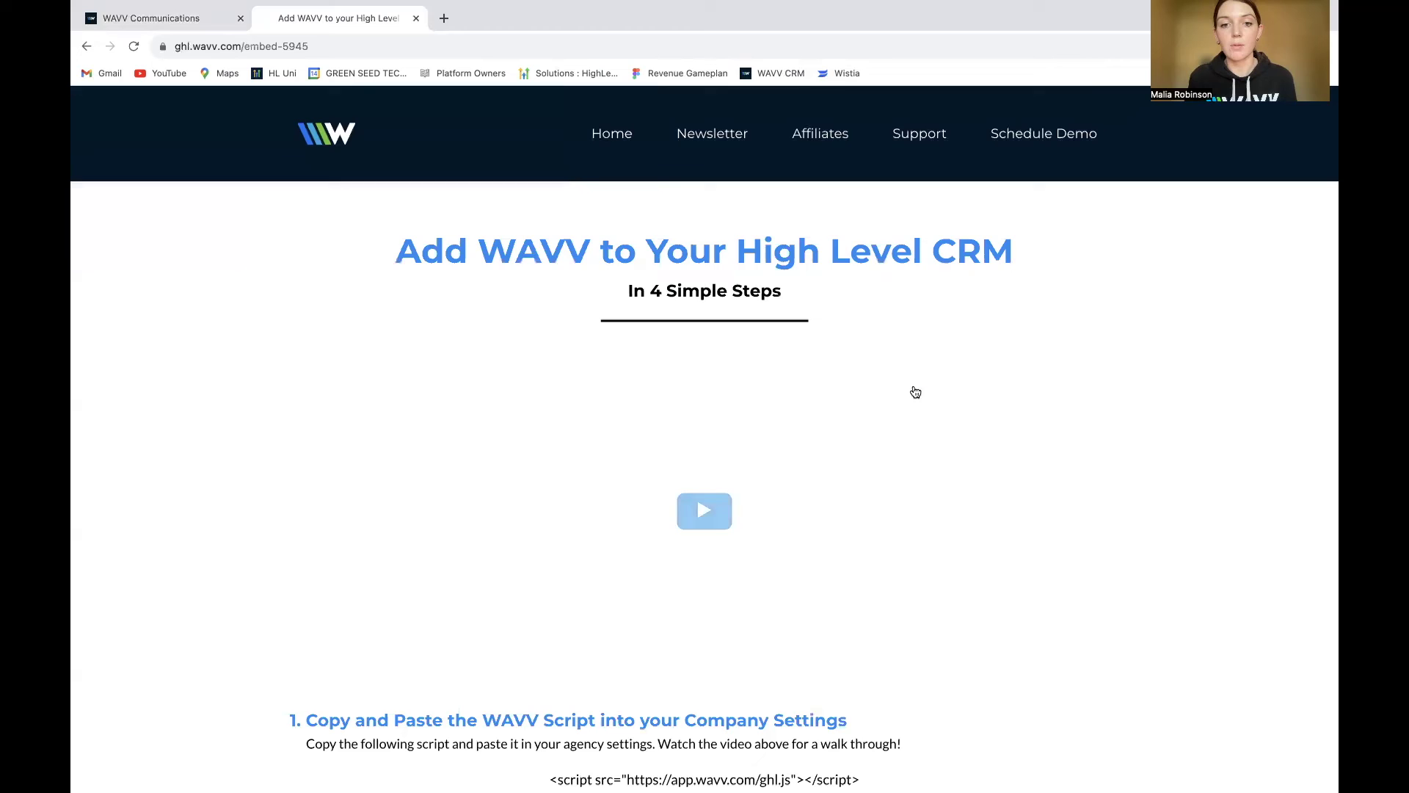
scroll(516, 374, "down", 5)
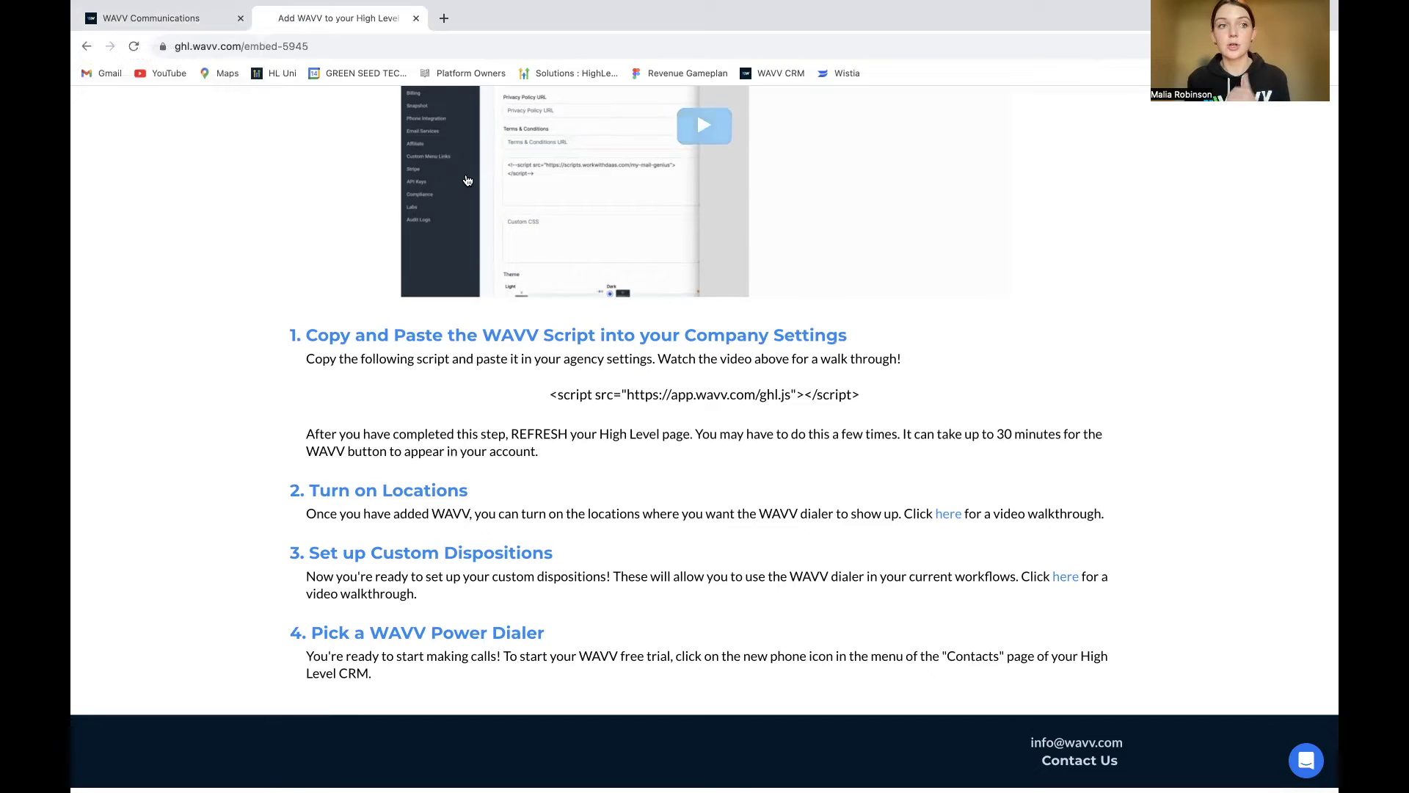
left_click(191, 23)
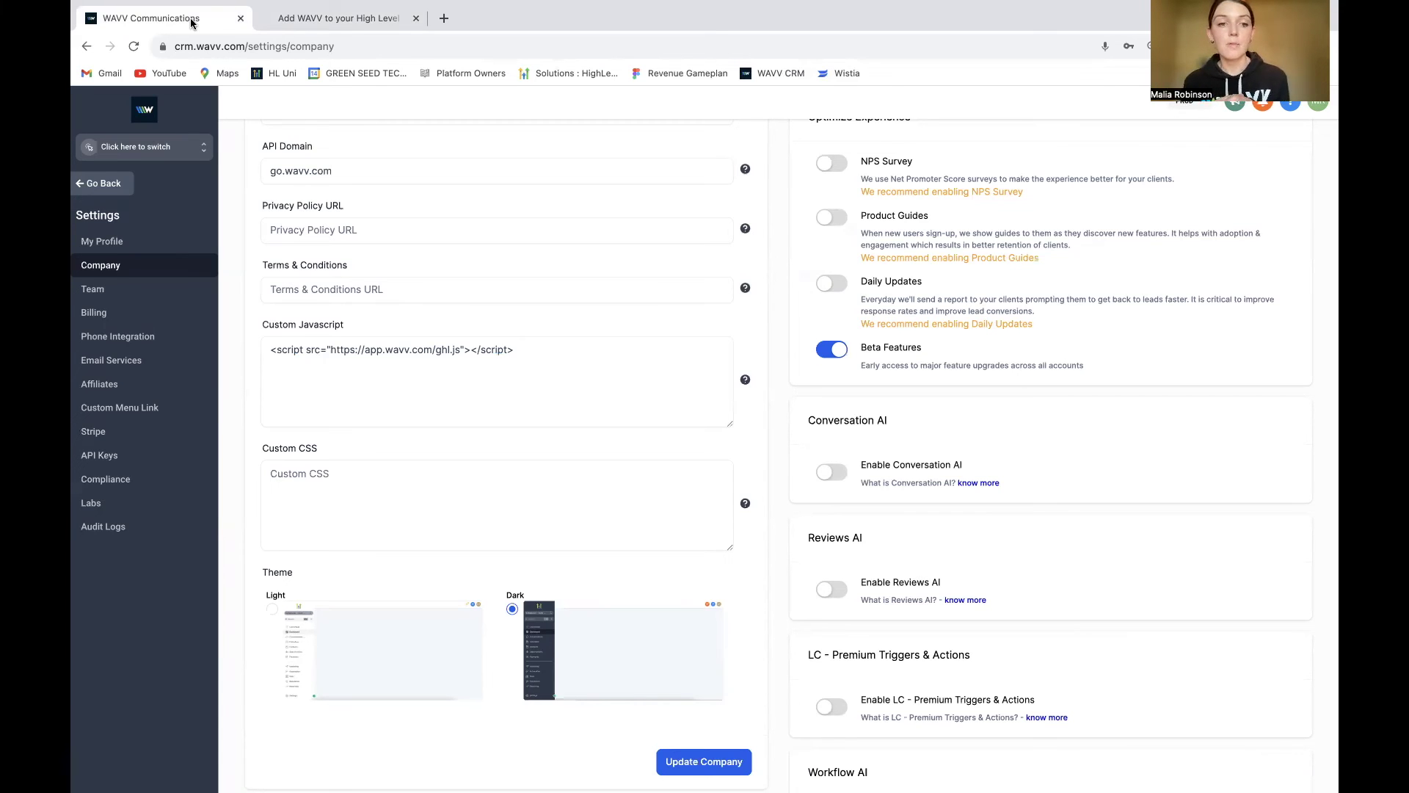
left_click(491, 365)
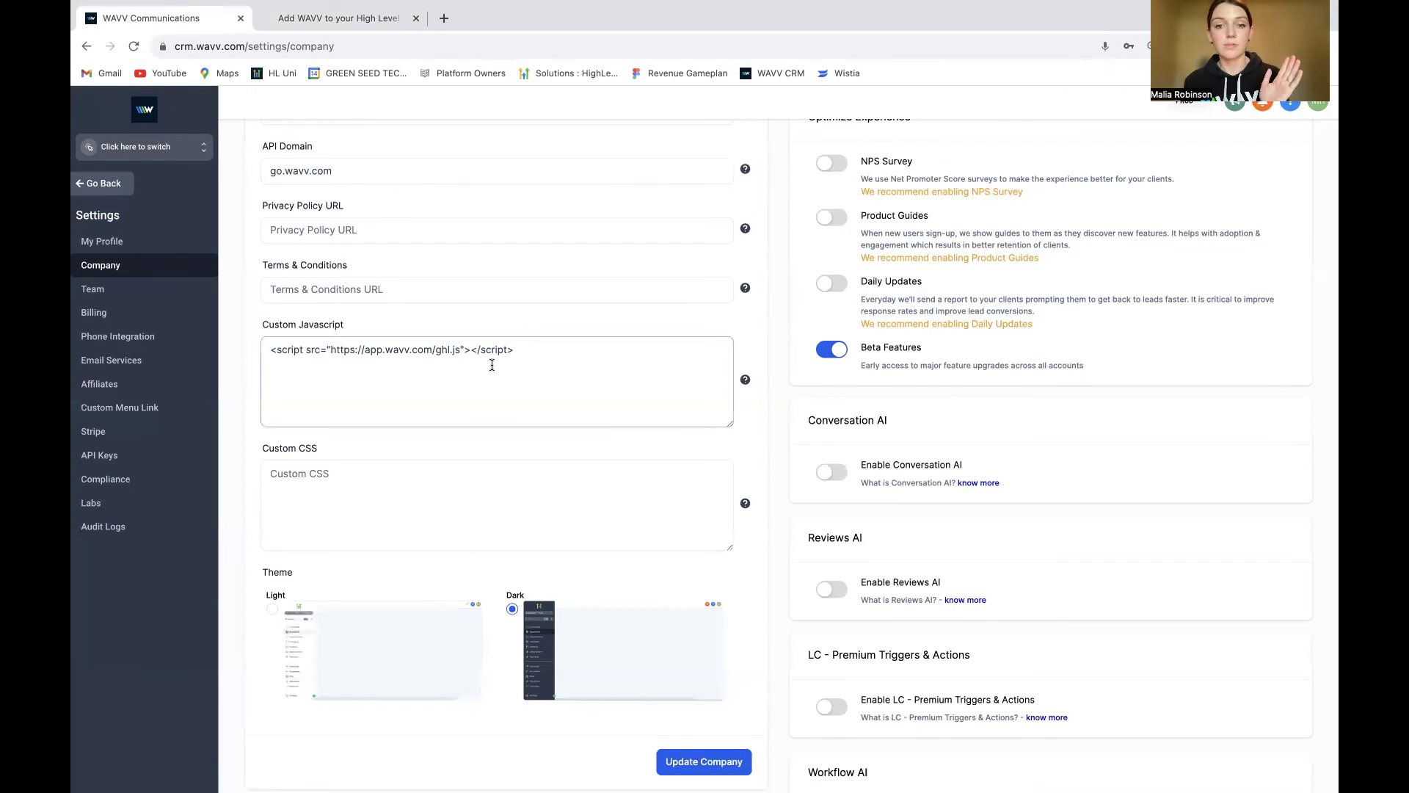